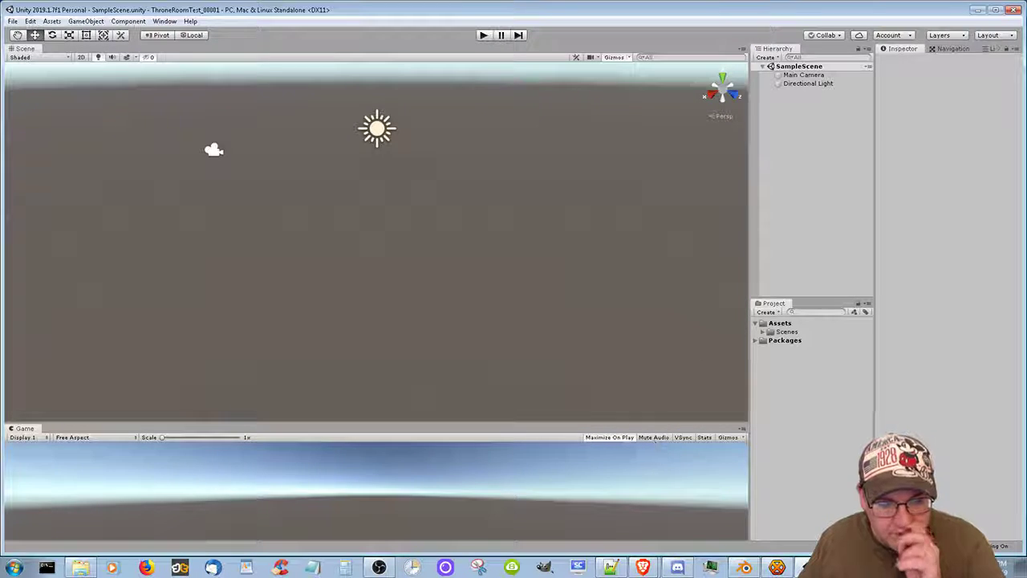
In a new file explorer window, copy ThroneRoom_00003.fbx from the DevStuff\TestBlends folder on drive D
click(81, 567)
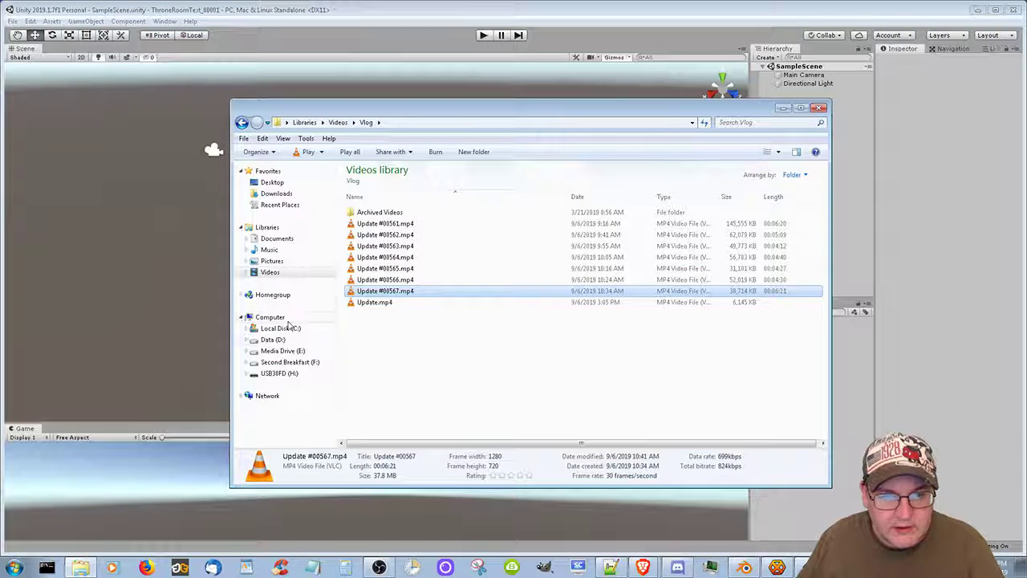
click(80, 567)
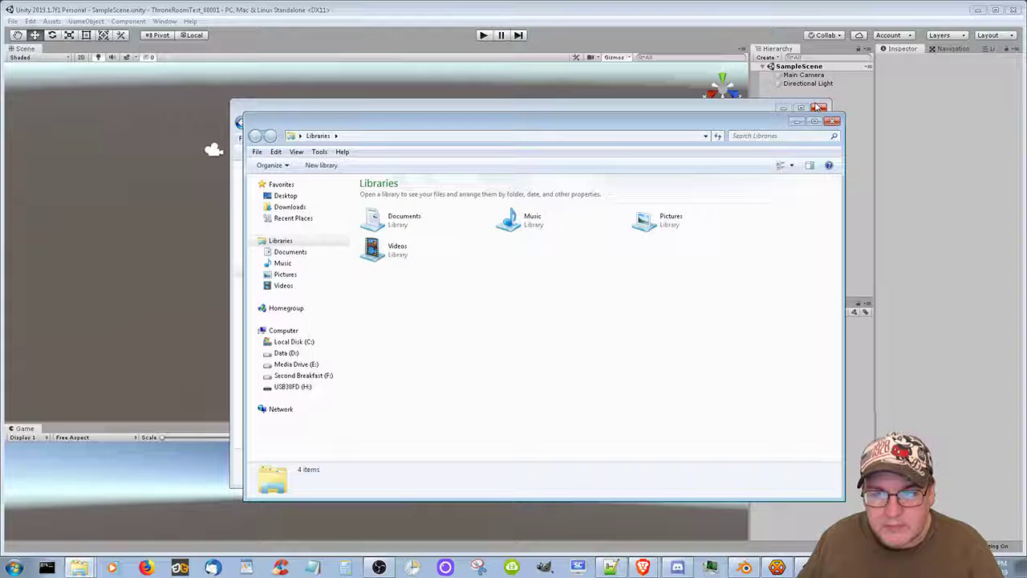
click(784, 109)
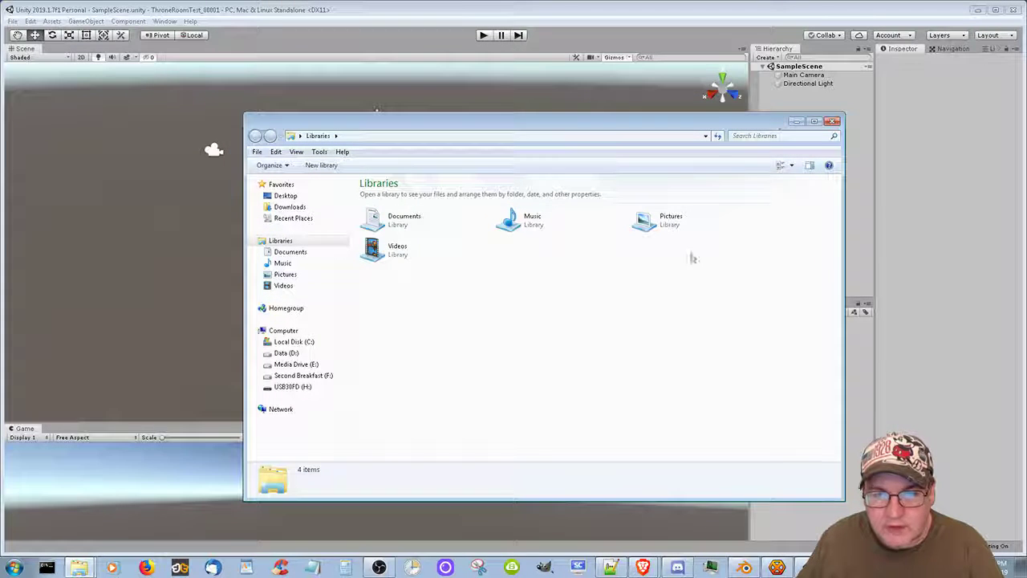
click(302, 356)
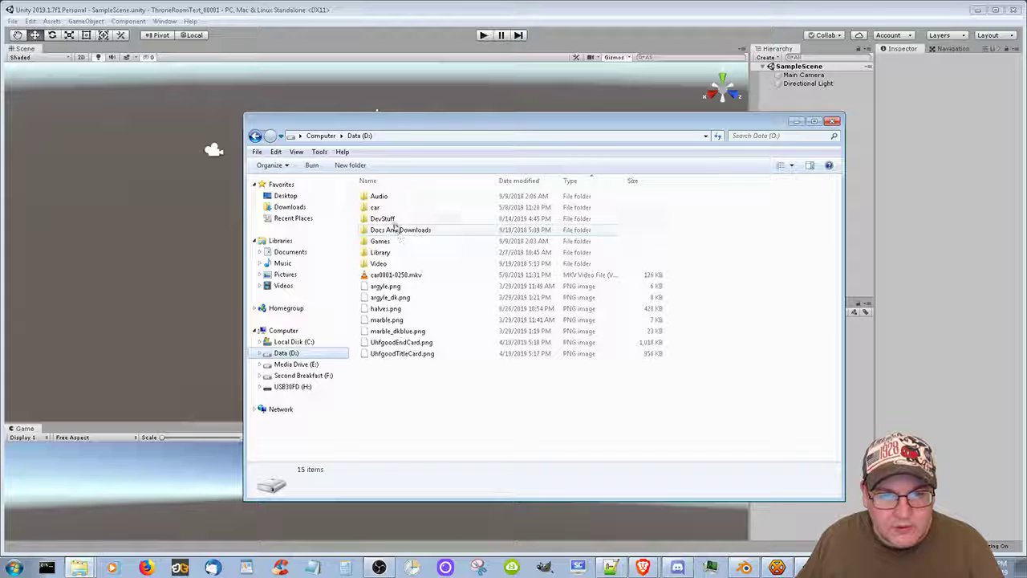
double_click(392, 223)
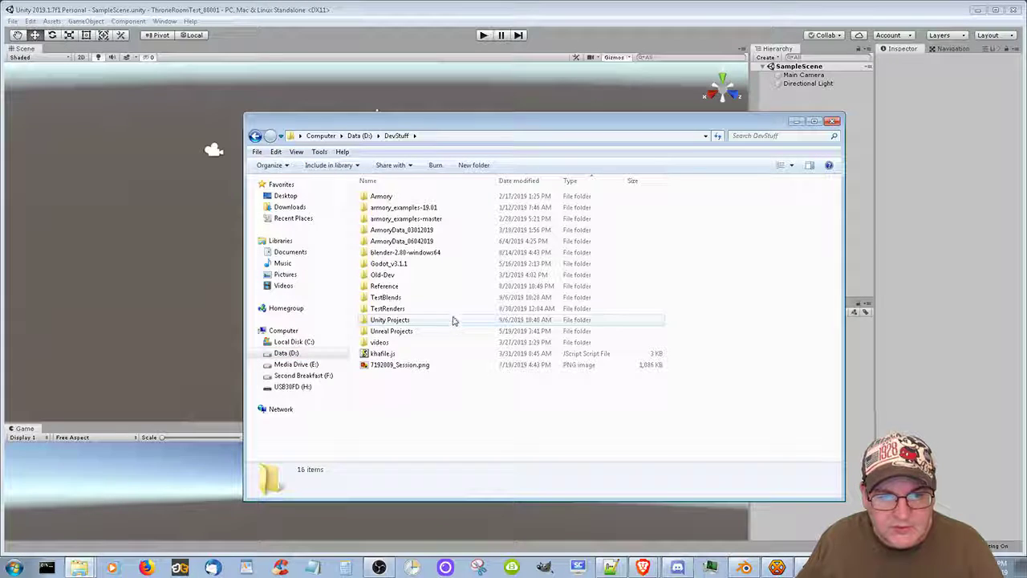
double_click(386, 297)
scroll(455, 365, down, 6)
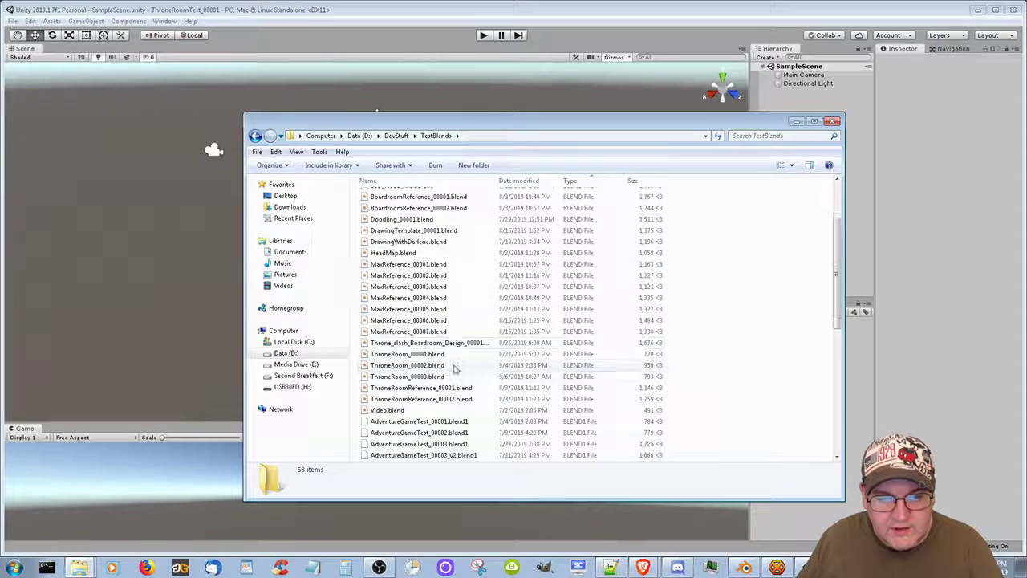
scroll(455, 365, down, 6)
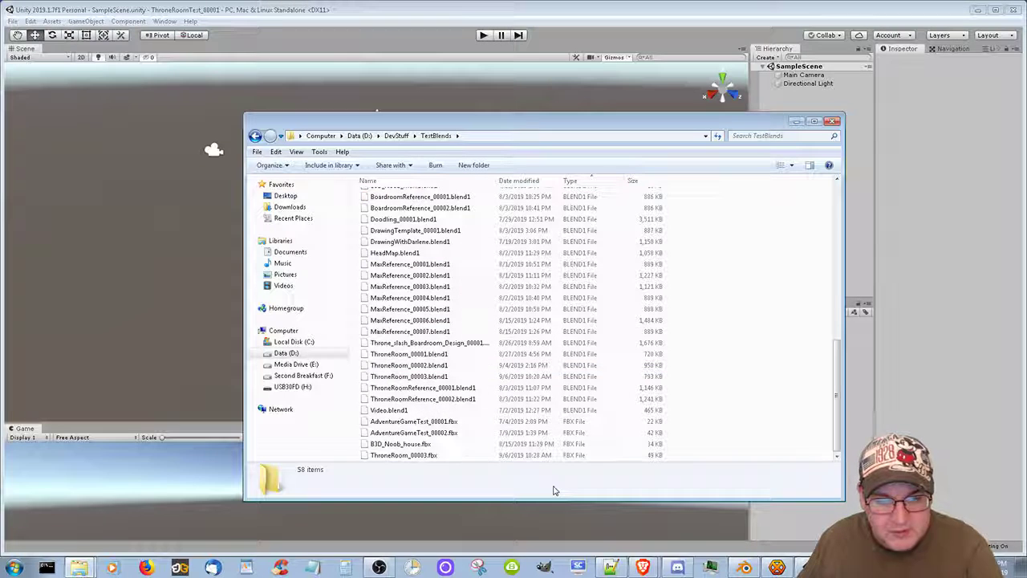
right_click(416, 459)
click(340, 395)
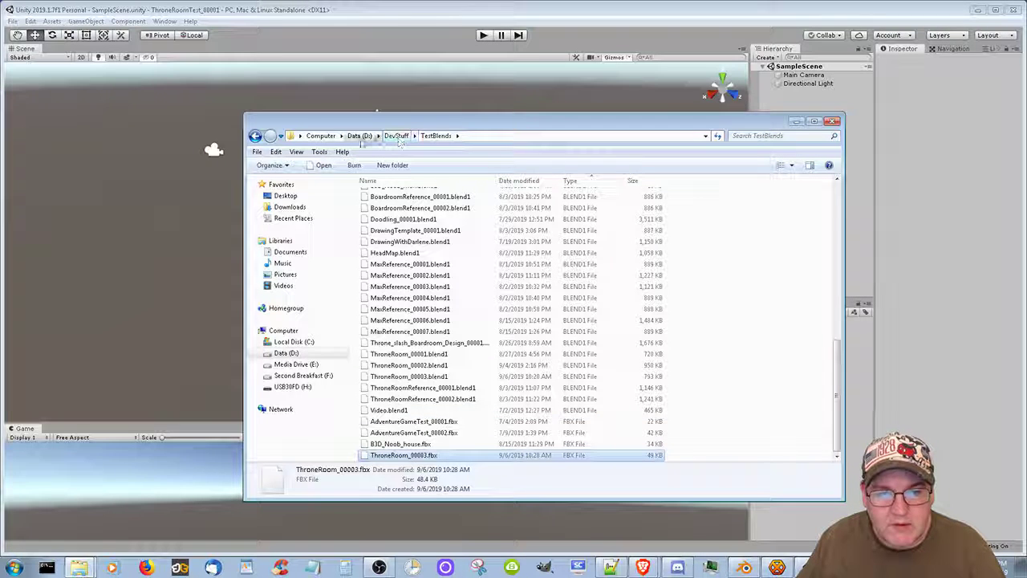
Paste the copied FBX into Unity Projects\ThroneRoomTest_00001\Assets\Scenes under DevStuff, and minimize the explorer window to return to Unity
click(397, 137)
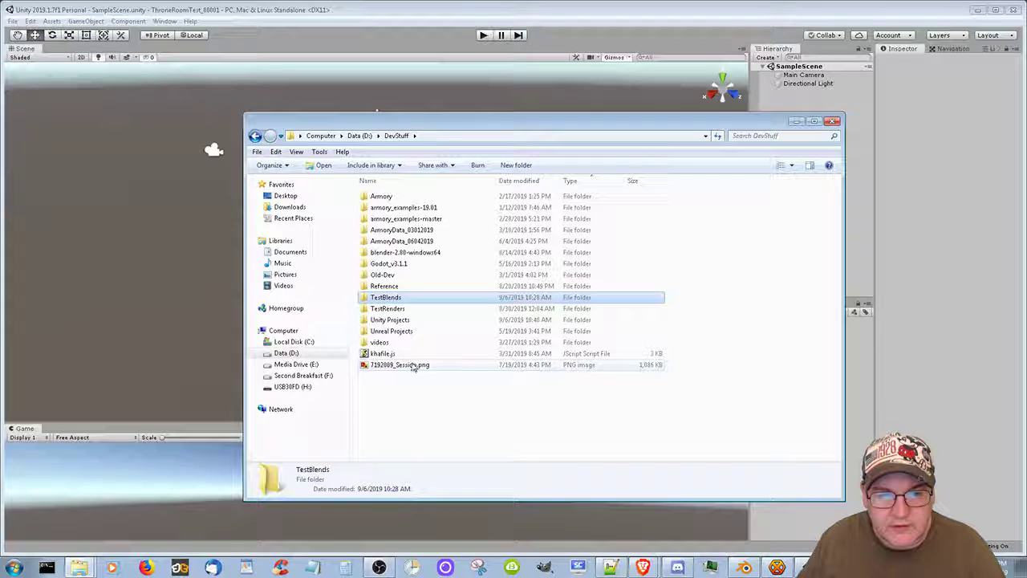
double_click(409, 320)
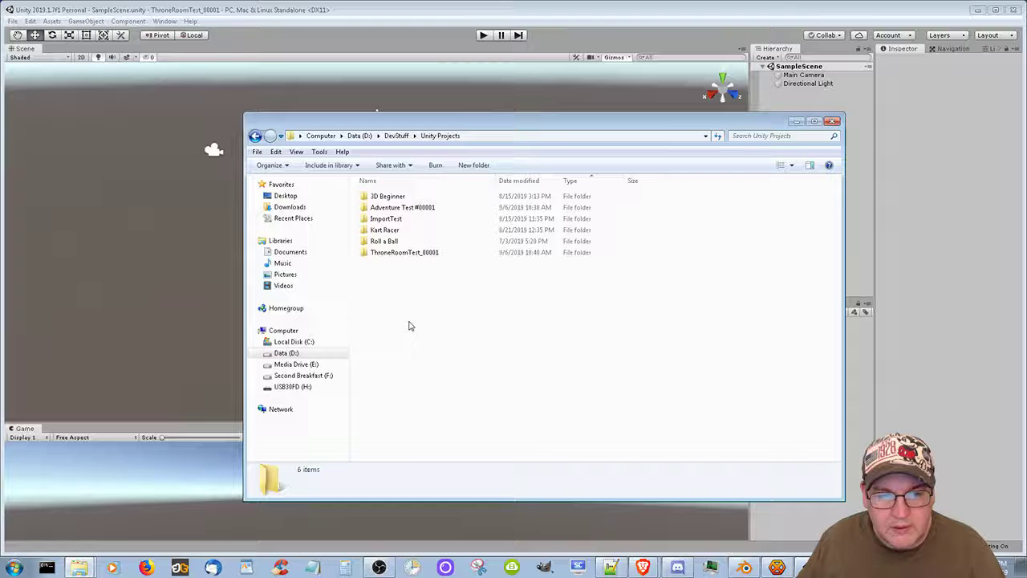
double_click(414, 252)
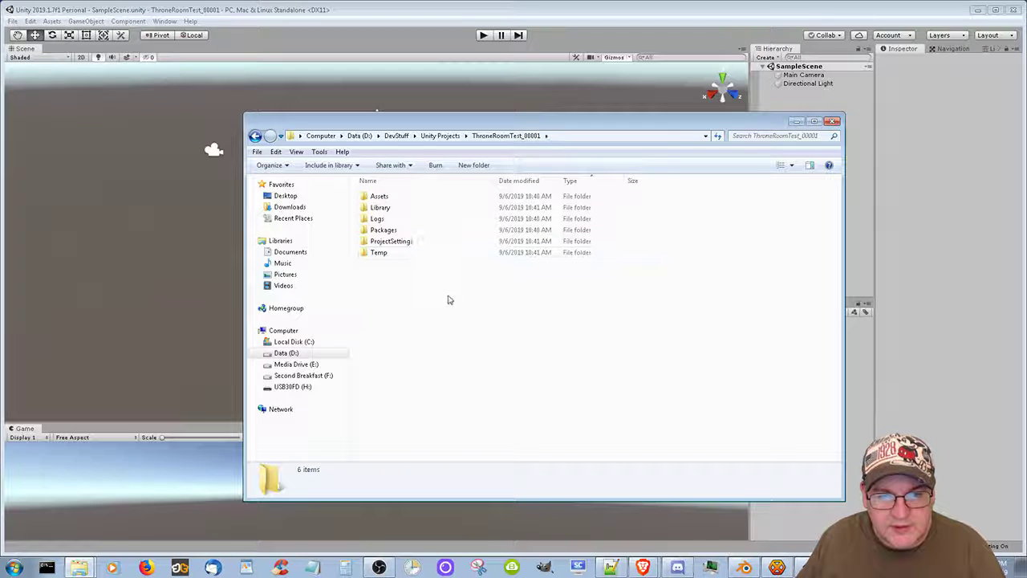
double_click(379, 197)
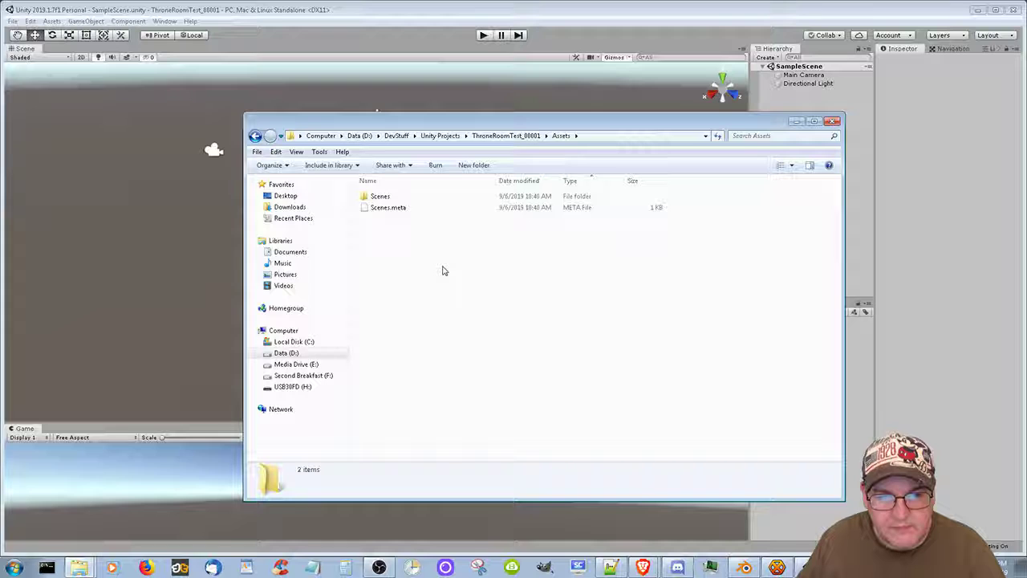
double_click(380, 197)
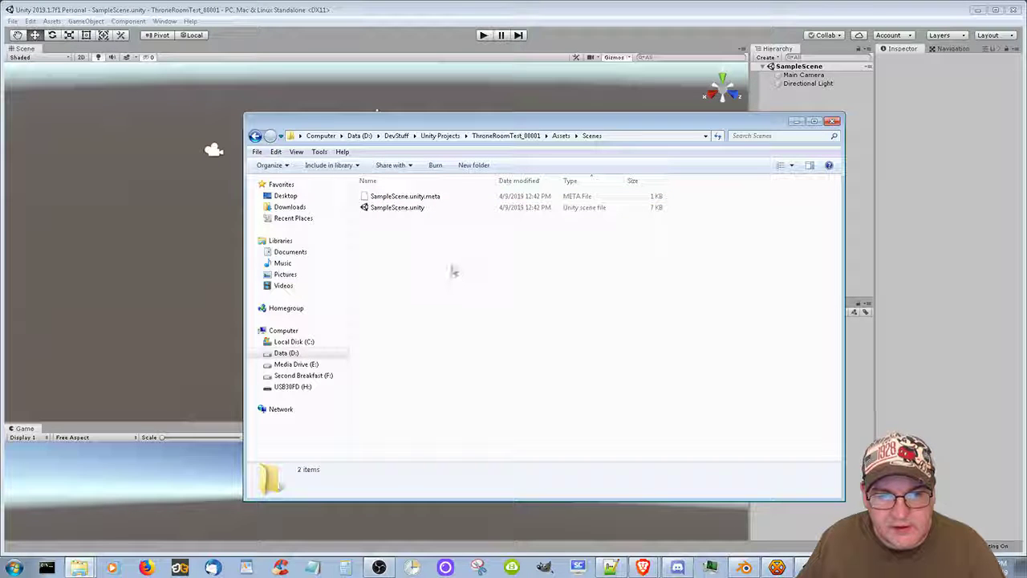
right_click(397, 283)
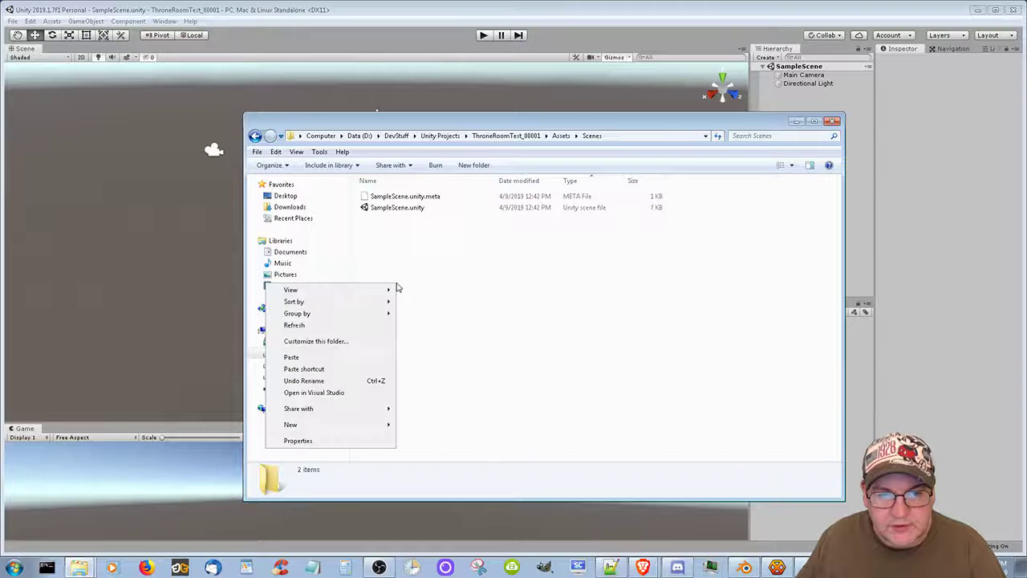
click(347, 358)
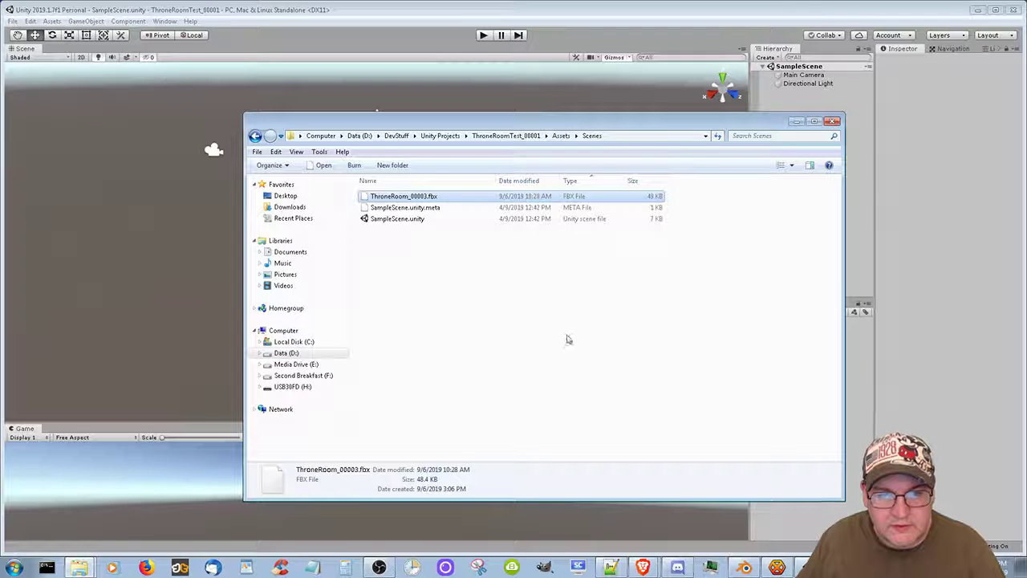
click(796, 121)
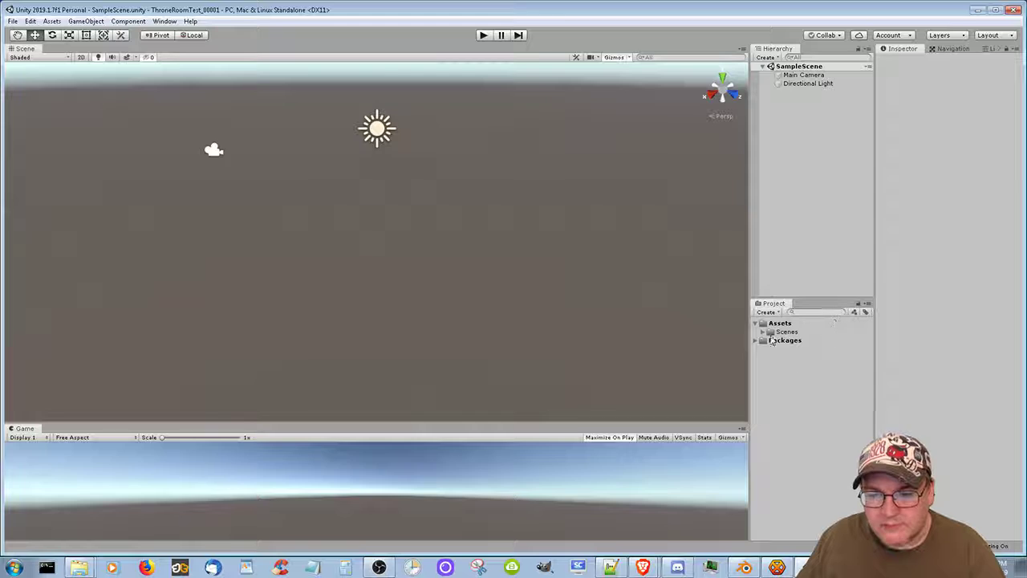
Place the ThroneRoom_00003 model from the project's Scenes folder into SampleScene
click(764, 331)
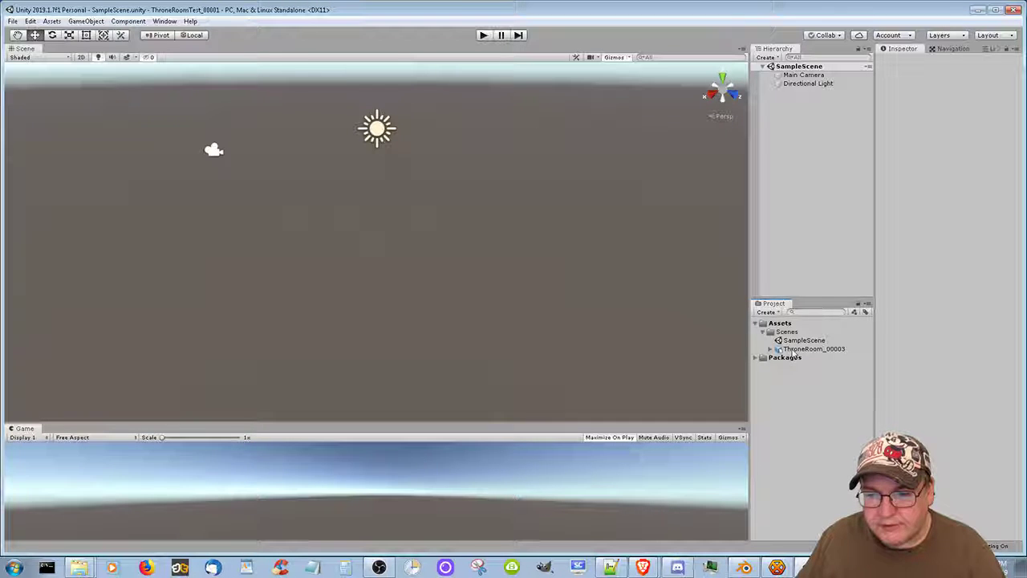
click(793, 350)
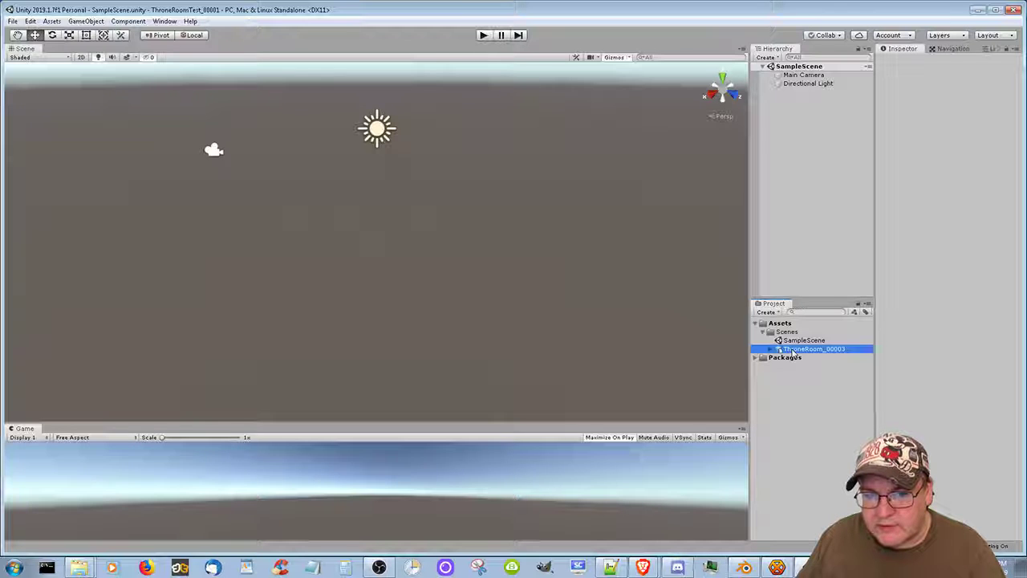
drag(793, 350, 360, 226)
Examine the placed throne room from several angles in the Scene view and in a temporarily enlarged Game view
middle_drag(313, 283, 414, 295)
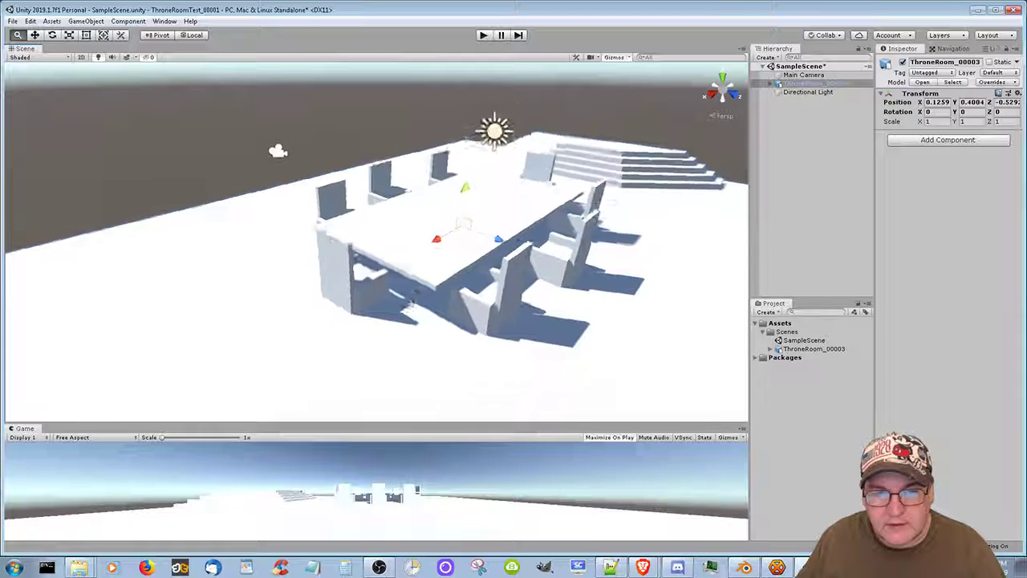
scroll(481, 321, up, 5)
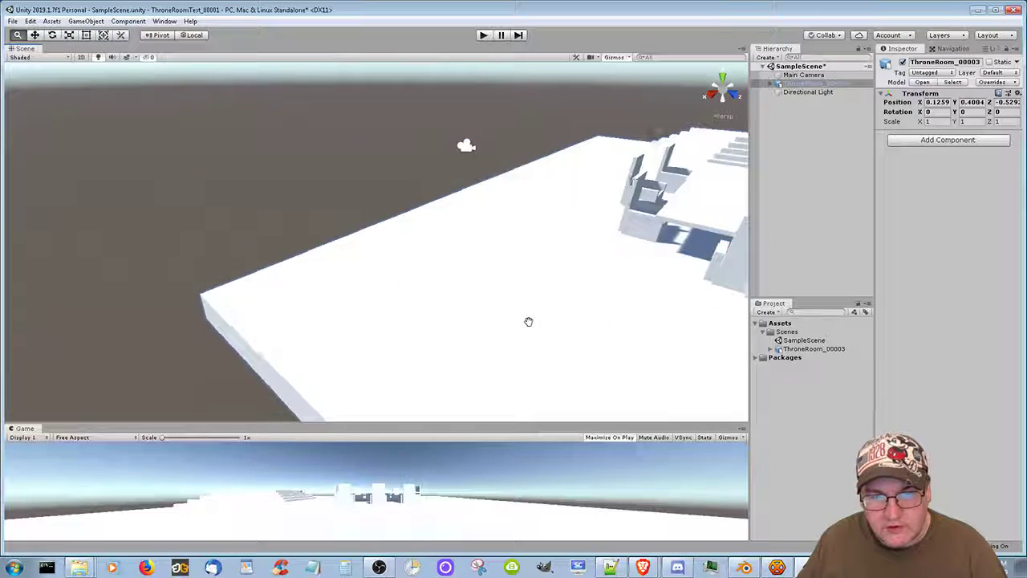
alt+drag(528, 321, 401, 264)
middle_drag(325, 265, 426, 280)
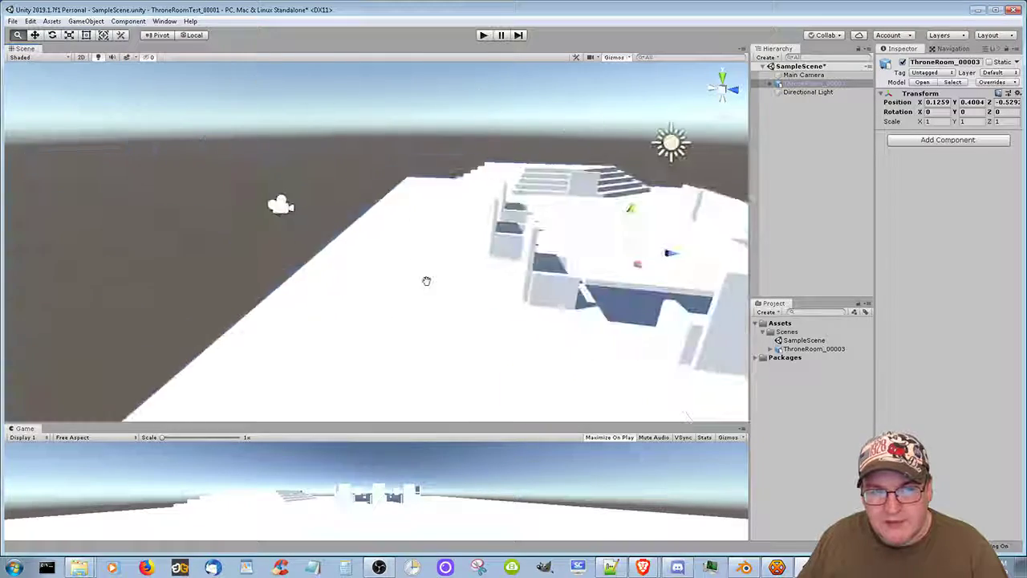
key(f)
alt+drag(378, 282, 284, 305)
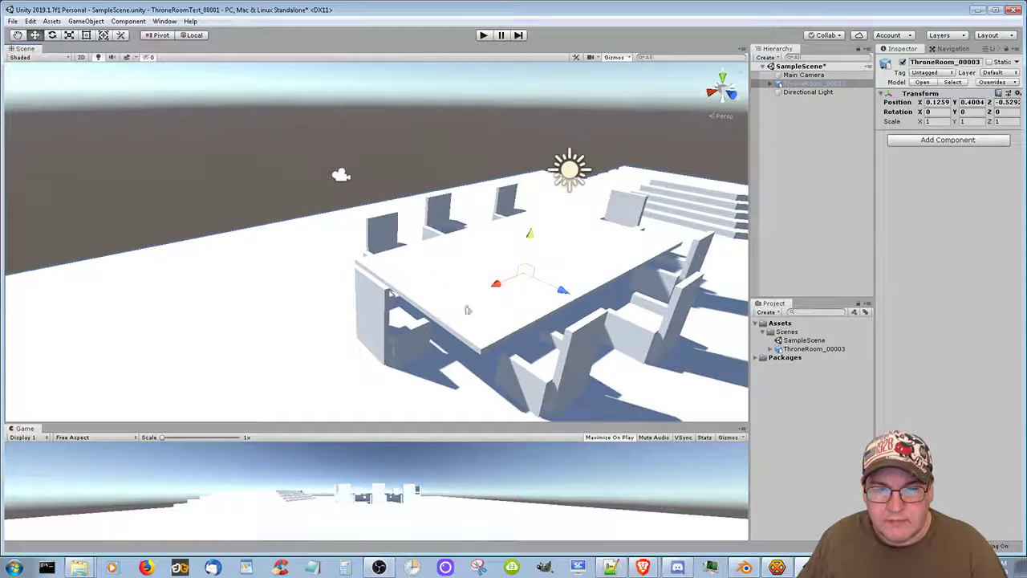
mouse_move(468, 311)
alt+mouse_down()
mouse_move(490, 287)
mouse_move(367, 302)
mouse_move(453, 309)
alt+mouse_up()
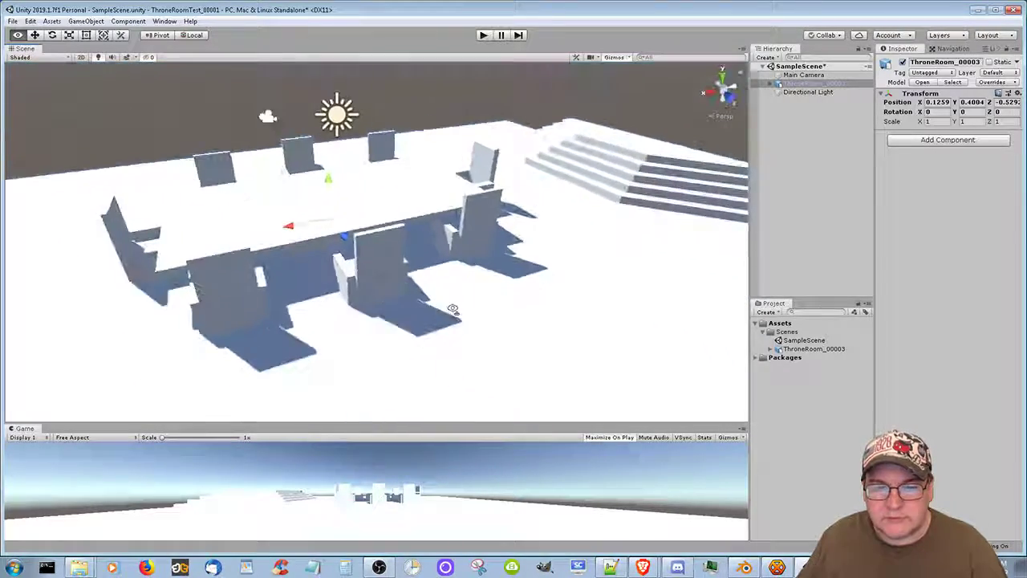
alt+right_drag(453, 309, 335, 298)
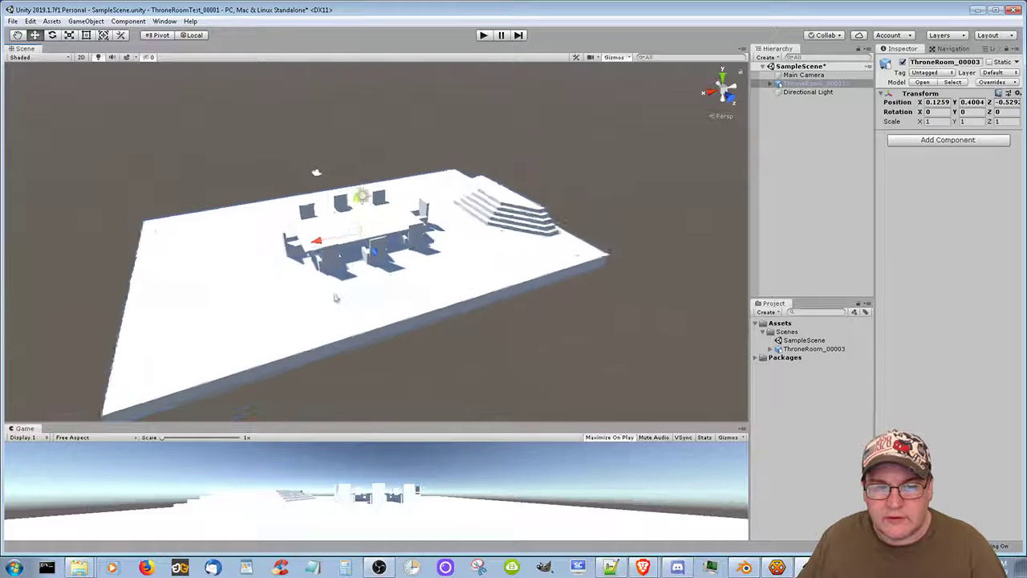
scroll(238, 295, up, 5)
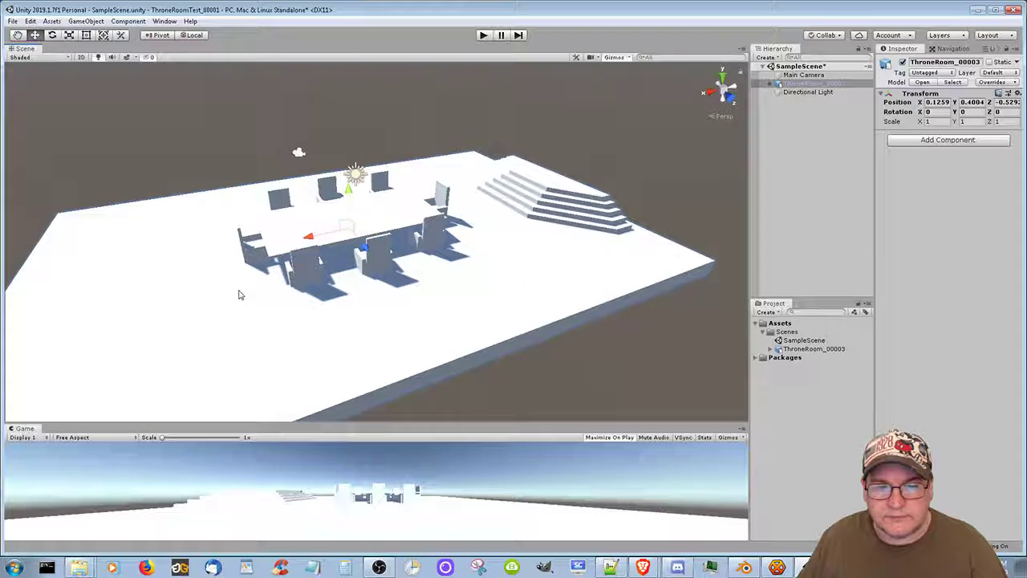
middle_drag(239, 294, 384, 215)
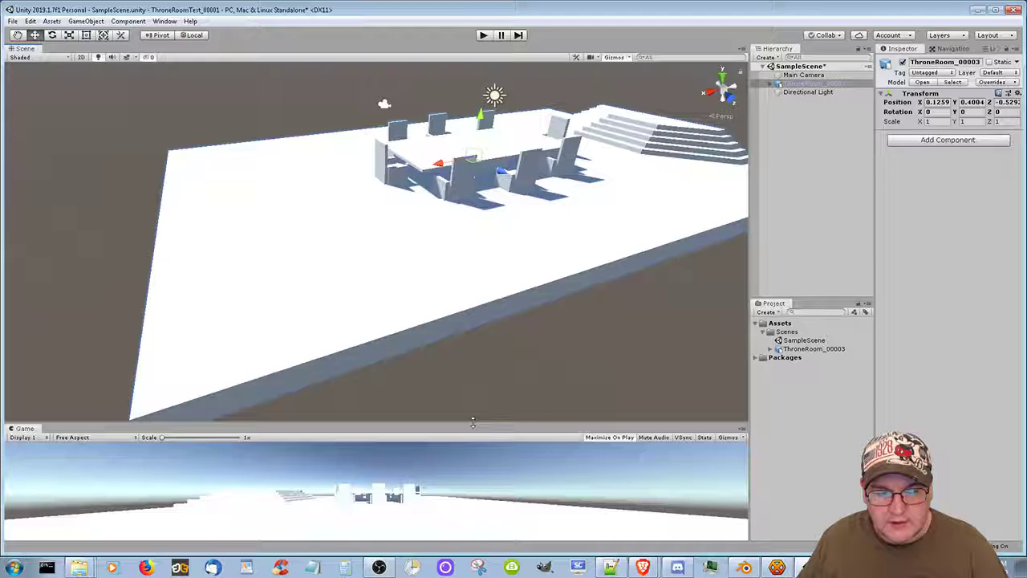
drag(473, 423, 484, 263)
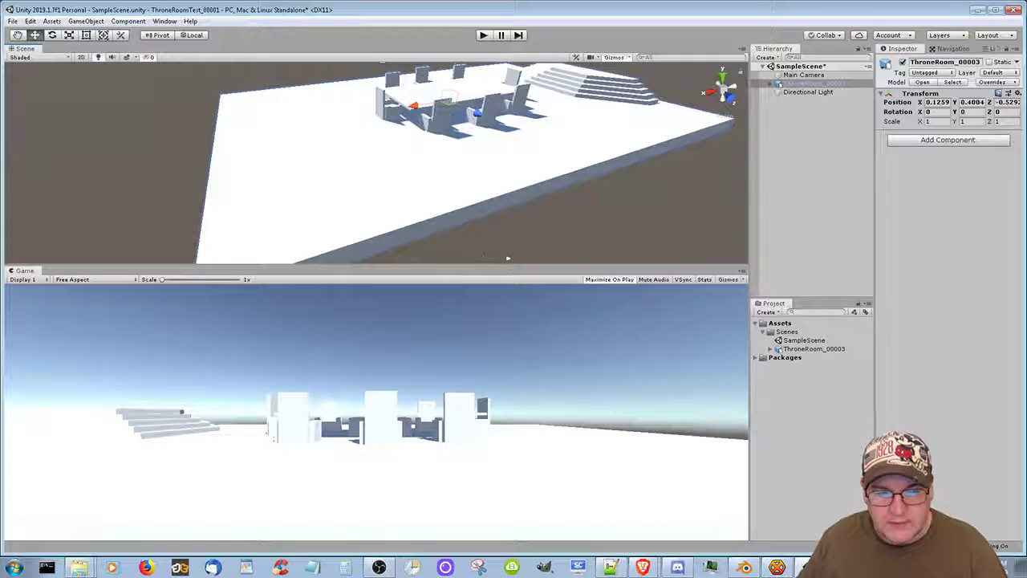
drag(477, 265, 477, 423)
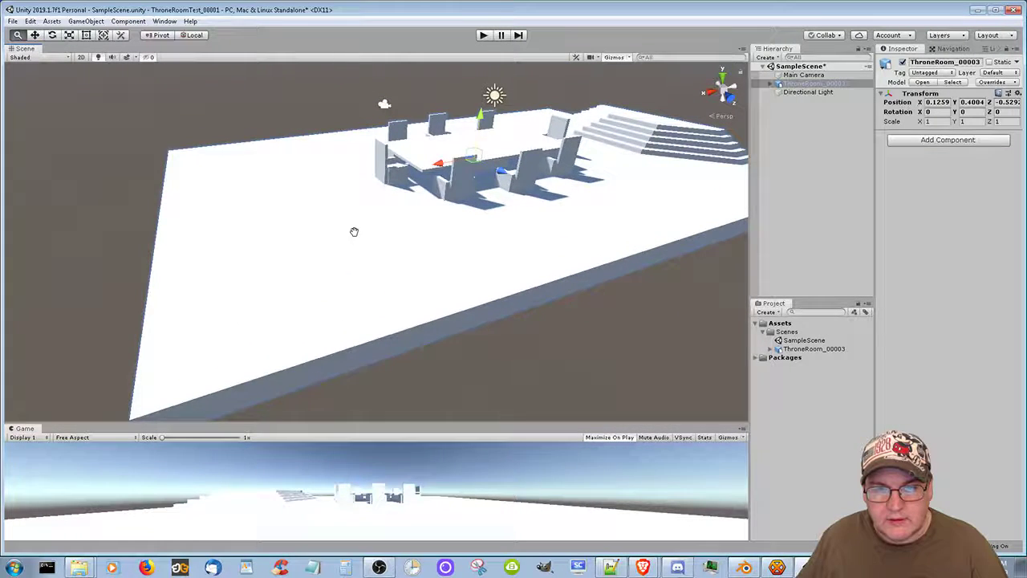
Switch the transform handles to Global and raise the directional light above the table to a Y position of about 7.86
alt+drag(354, 232, 339, 372)
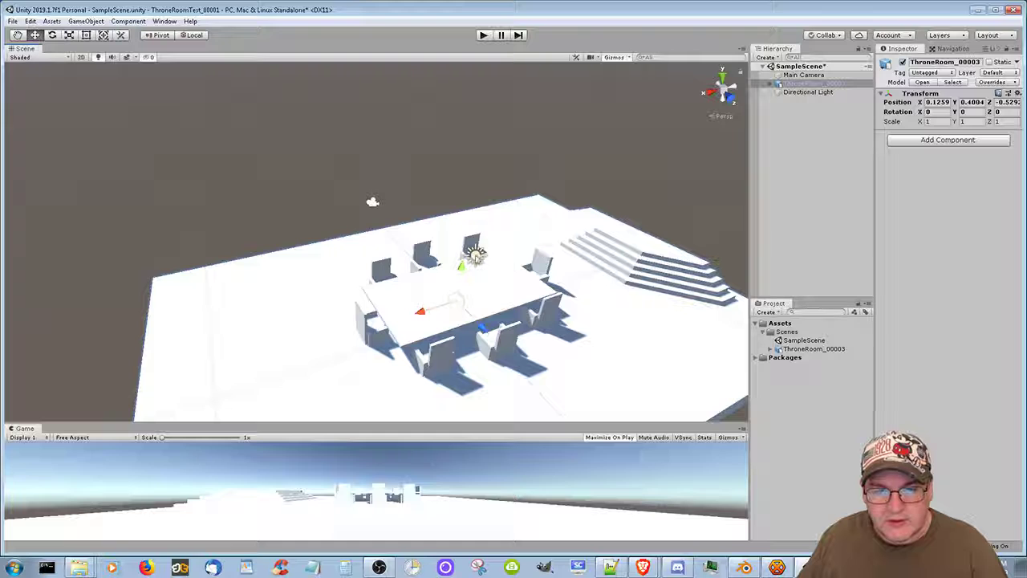
click(475, 255)
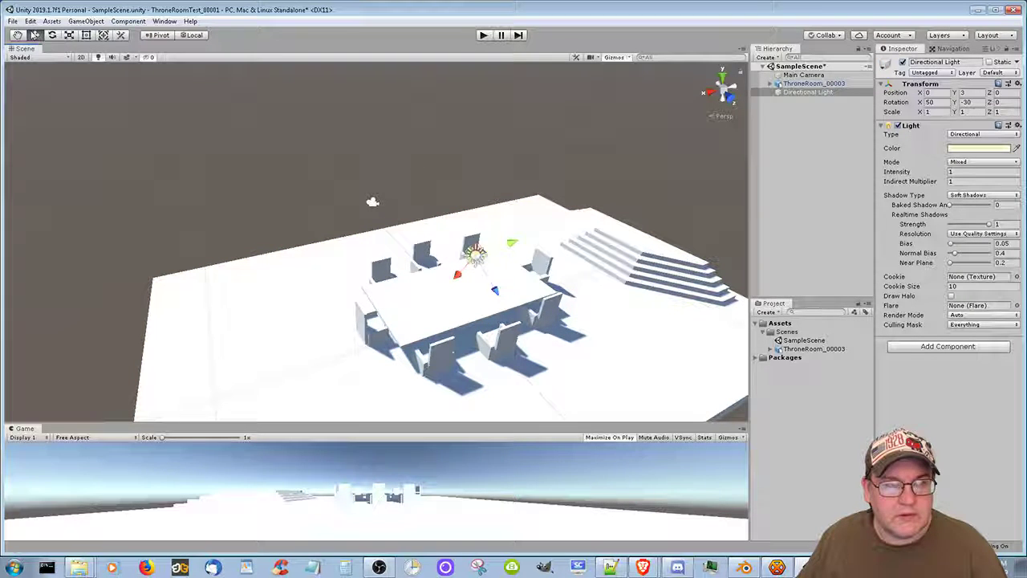
alt+drag(87, 144, 32, 149)
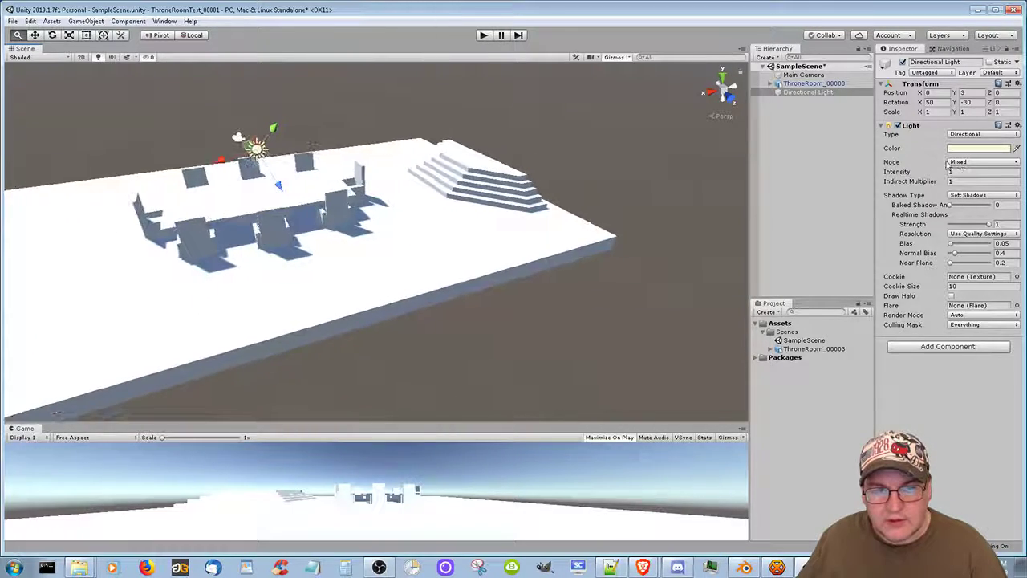
key(f)
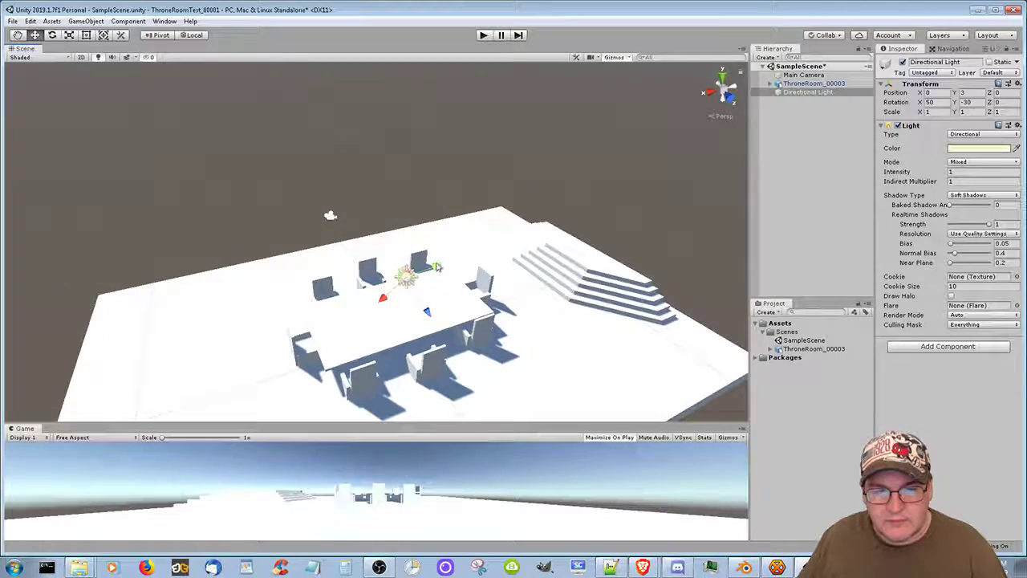
click(195, 35)
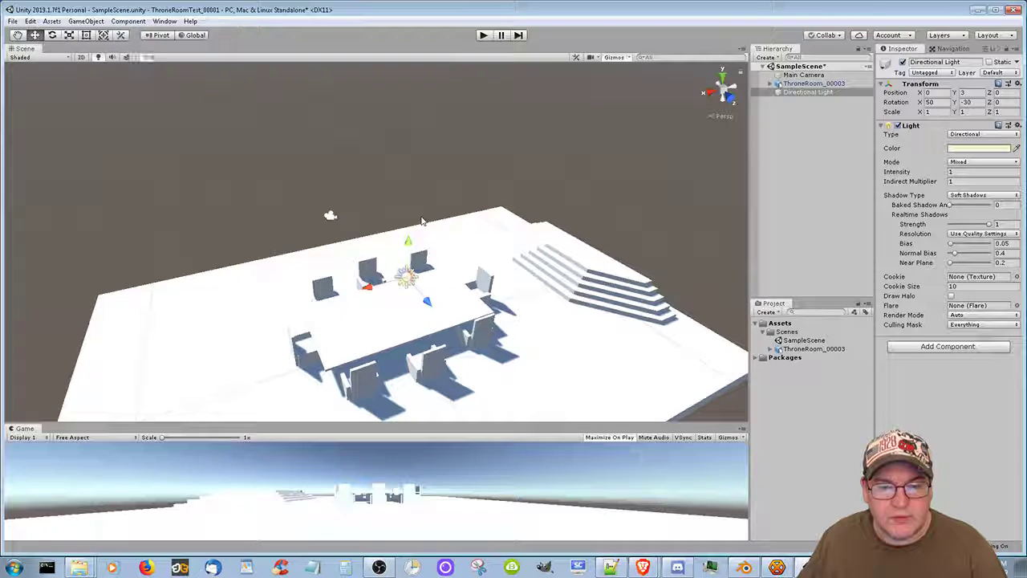
drag(410, 249, 373, 142)
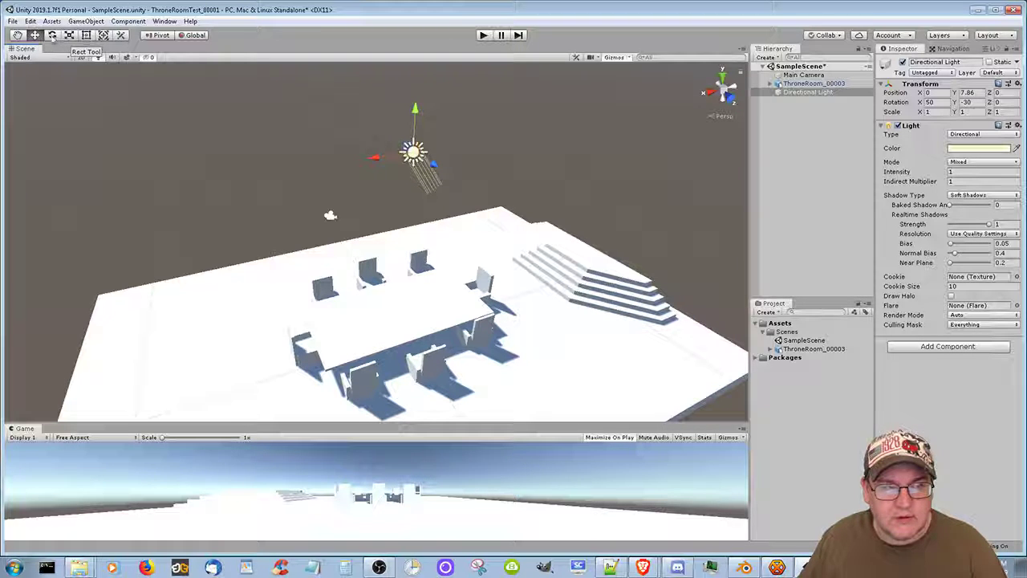
Rotate the directional light freely to about 56.4, -16.8, 9.8 degrees, and return to the Move tool
click(52, 36)
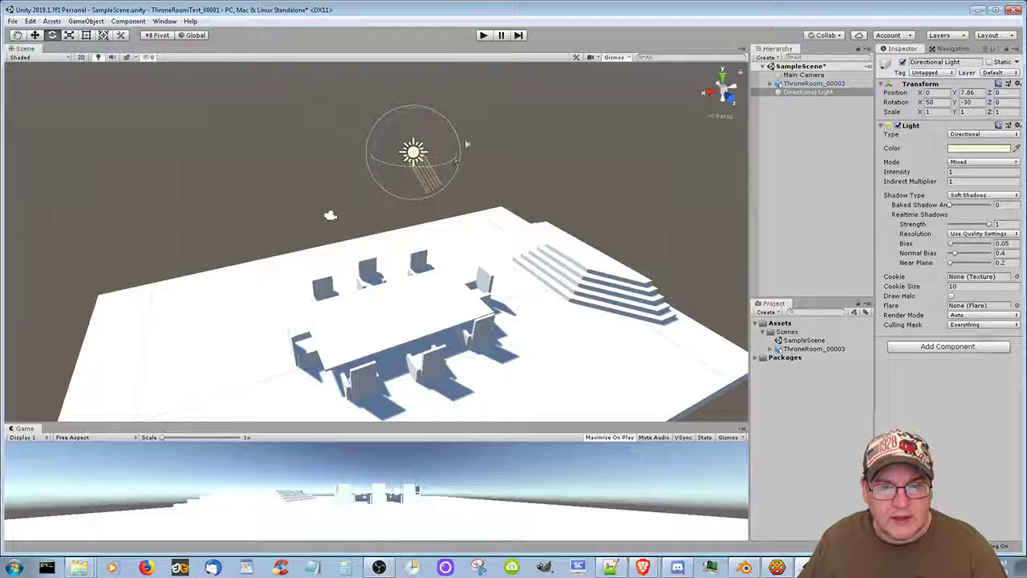
mouse_move(455, 133)
mouse_down()
mouse_move(399, 151)
mouse_move(360, 69)
mouse_move(348, 90)
mouse_move(475, 193)
mouse_move(341, 245)
mouse_move(470, 167)
mouse_move(461, 149)
mouse_up()
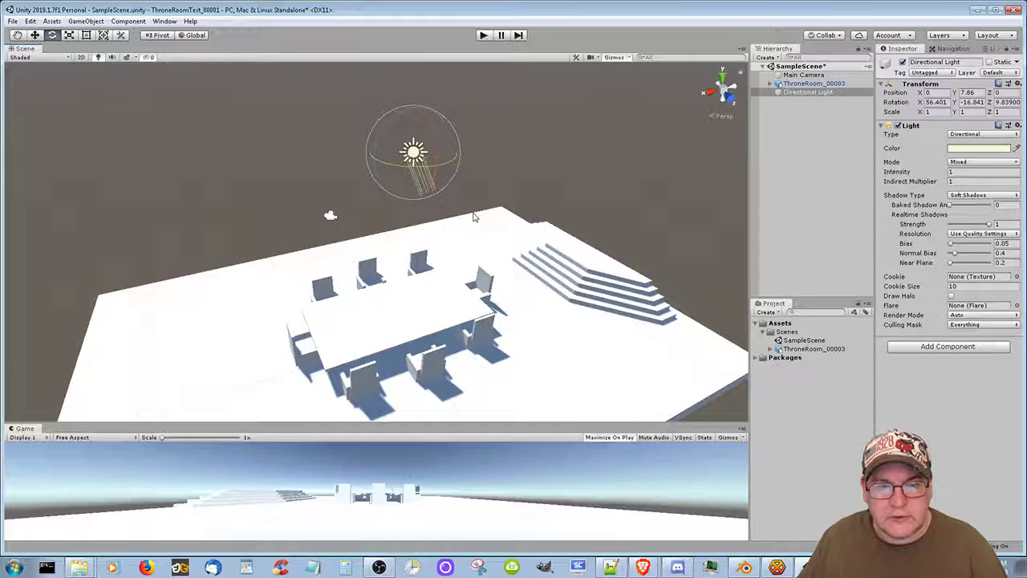
click(34, 34)
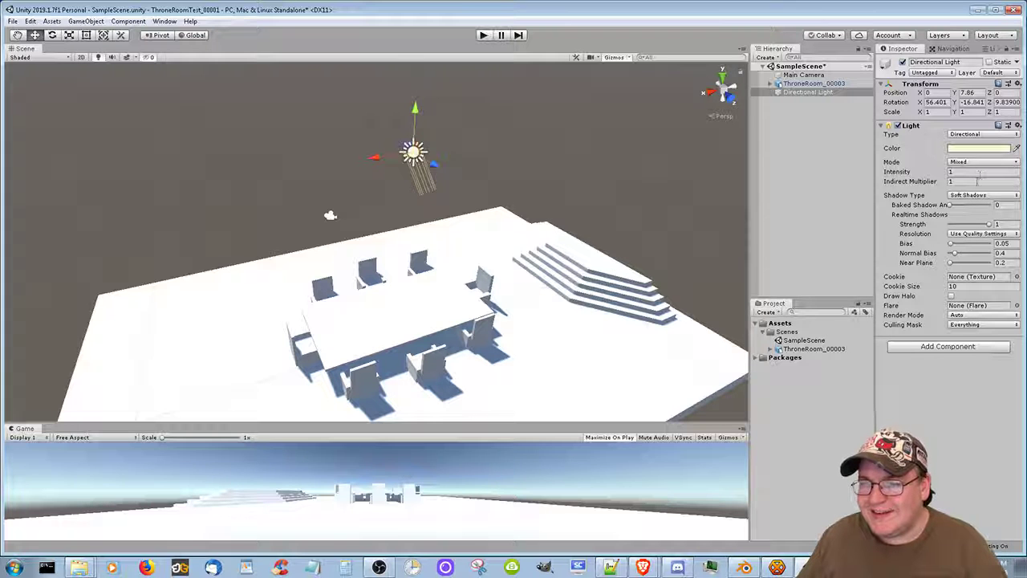
Set the directional light's intensity to 0.8, after trying 0.5
click(967, 171)
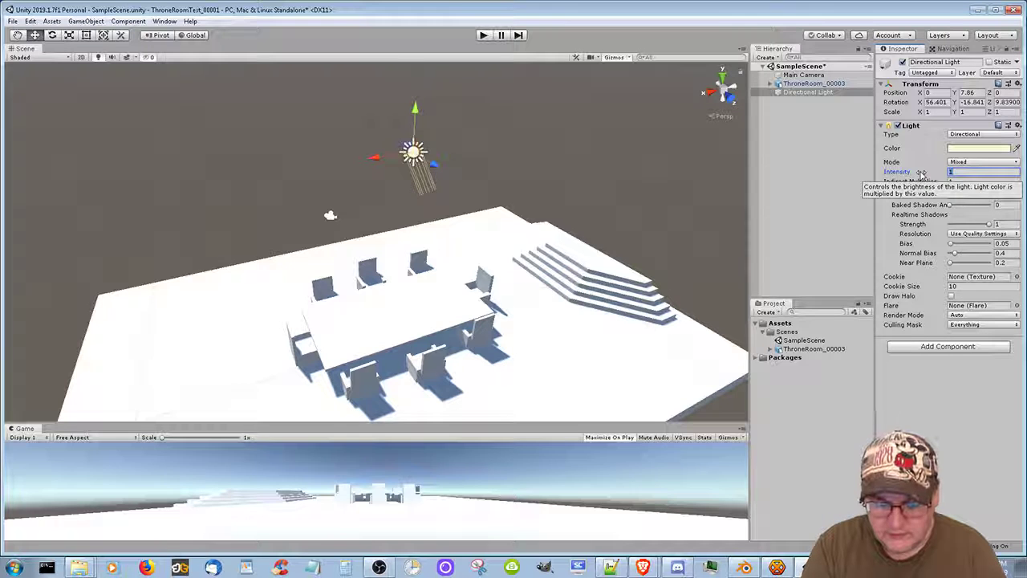
text(0.5)
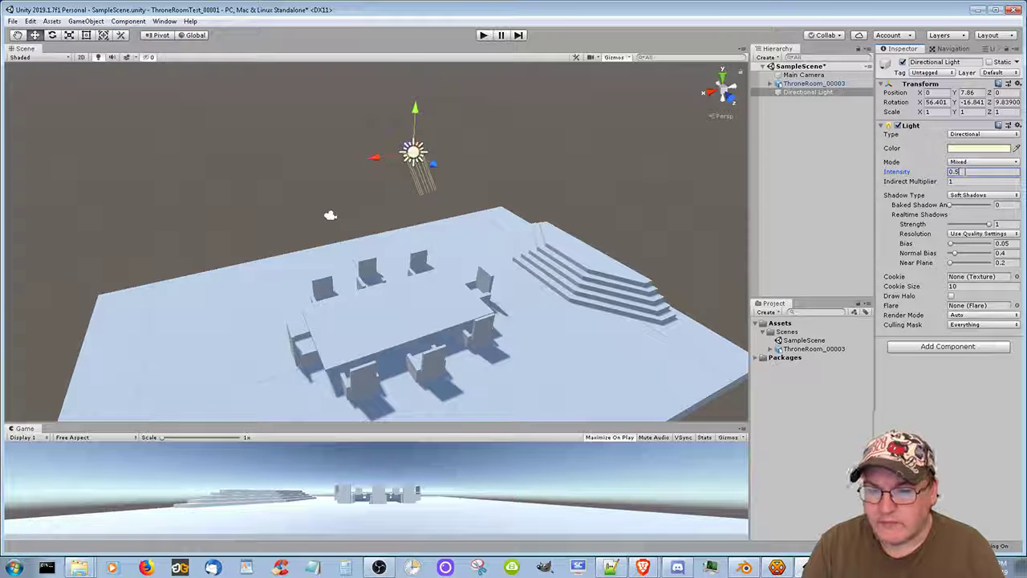
key(BackSpace)
text(8)
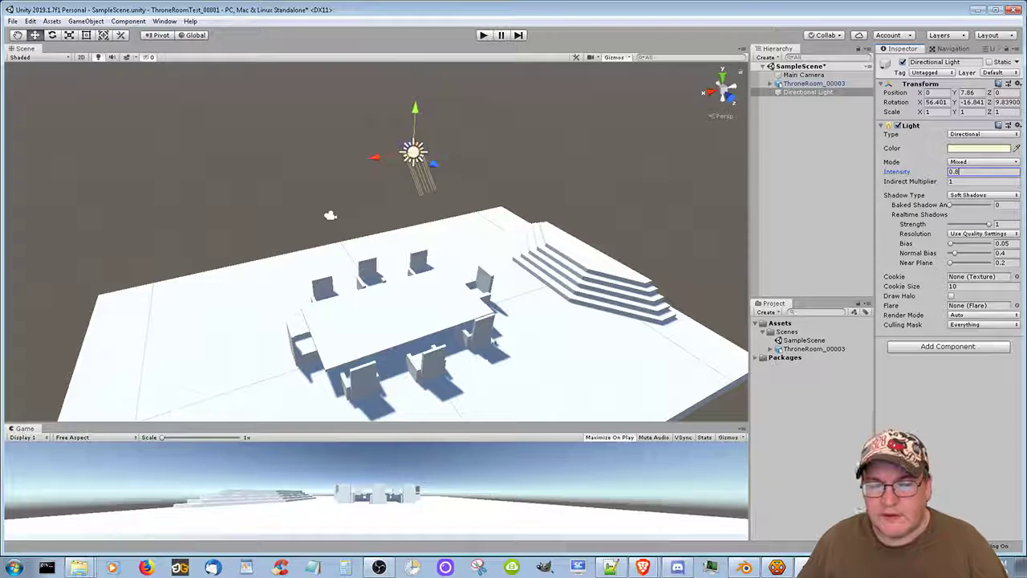
Examine the lighting on the table, chairs and dais from several angles, ending with a view down the table's length
middle_drag(494, 343, 499, 296)
middle_drag(454, 354, 488, 353)
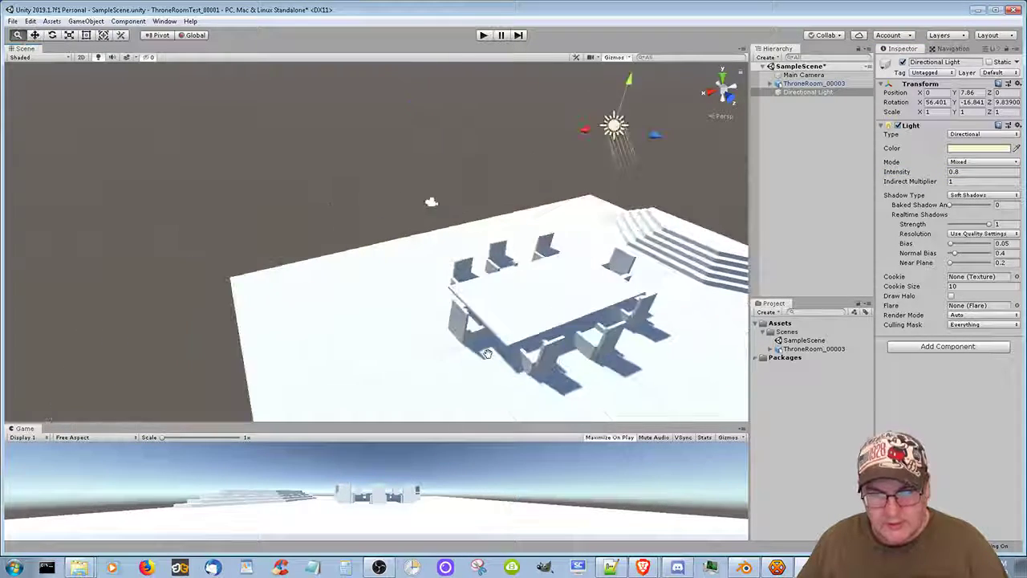
alt+drag(487, 354, 323, 319)
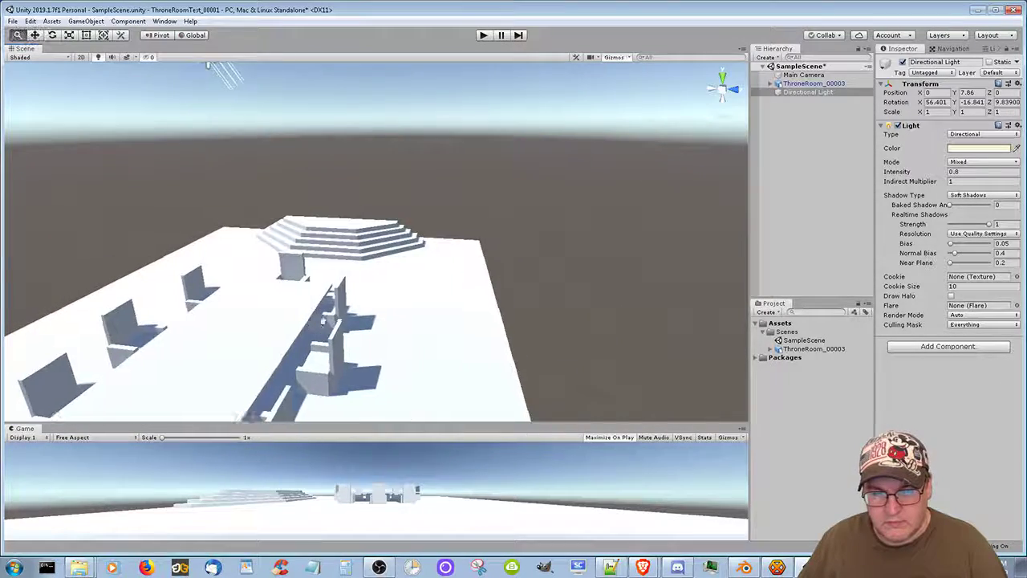
alt+right_drag(323, 320, 420, 270)
mouse_move(429, 284)
alt+mouse_down()
mouse_move(493, 281)
mouse_move(434, 294)
alt+mouse_up()
click(420, 290)
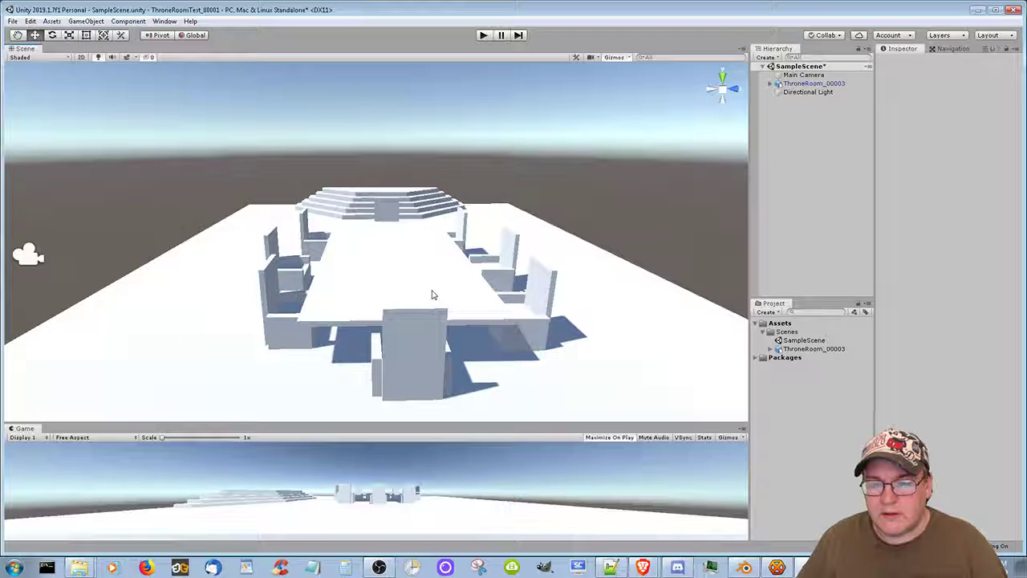
Expand ThroneRoom_00003 in the scene hierarchy, select Dais + Throne Control, and inspect the dais up close
click(823, 83)
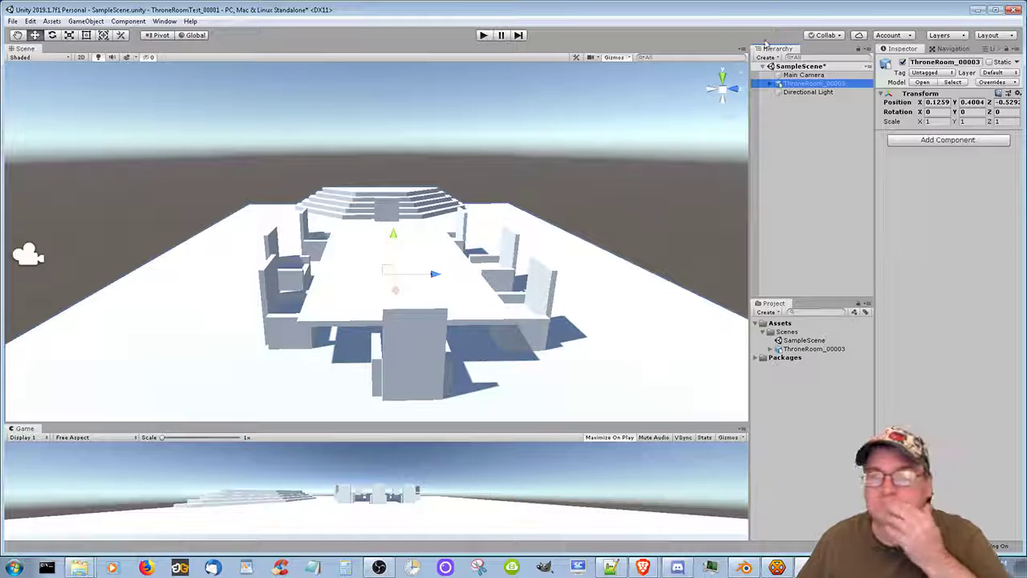
click(777, 83)
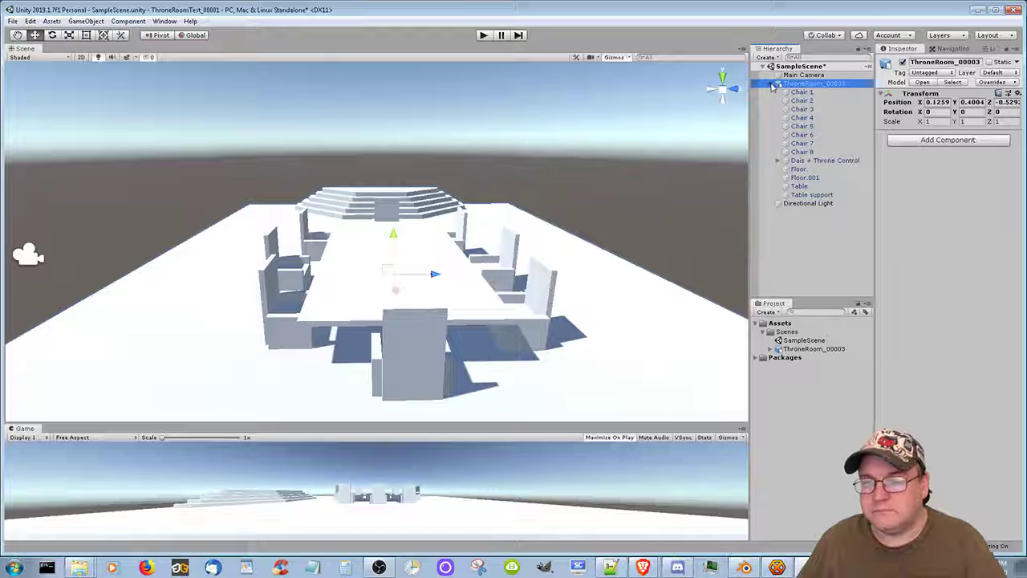
click(819, 160)
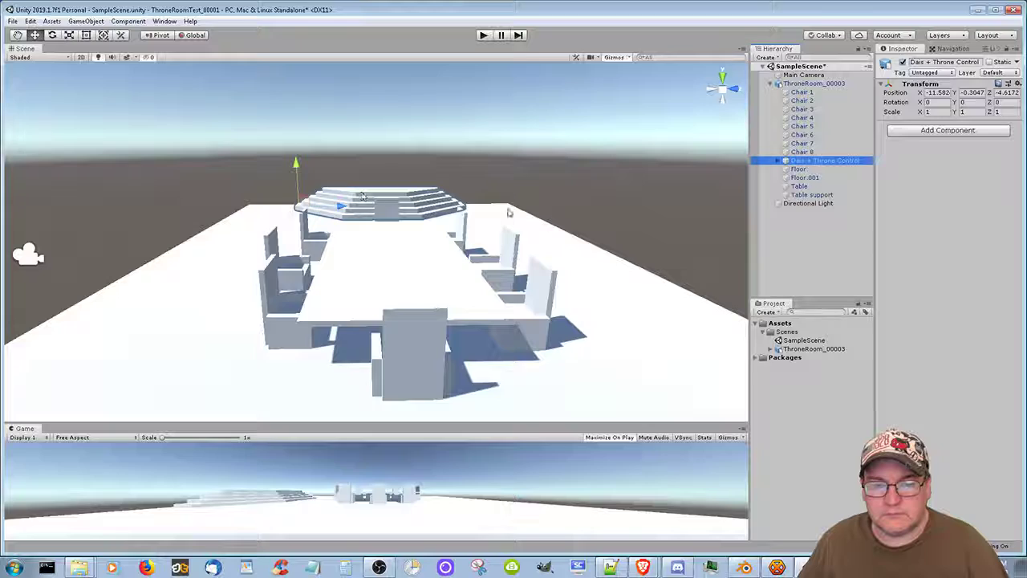
scroll(506, 227, up, 3)
mouse_move(506, 227)
mouse_down()
mouse_move(452, 298)
mouse_move(543, 264)
mouse_move(557, 173)
mouse_move(498, 210)
mouse_up()
middle_drag(498, 209, 520, 261)
scroll(520, 261, down, 5)
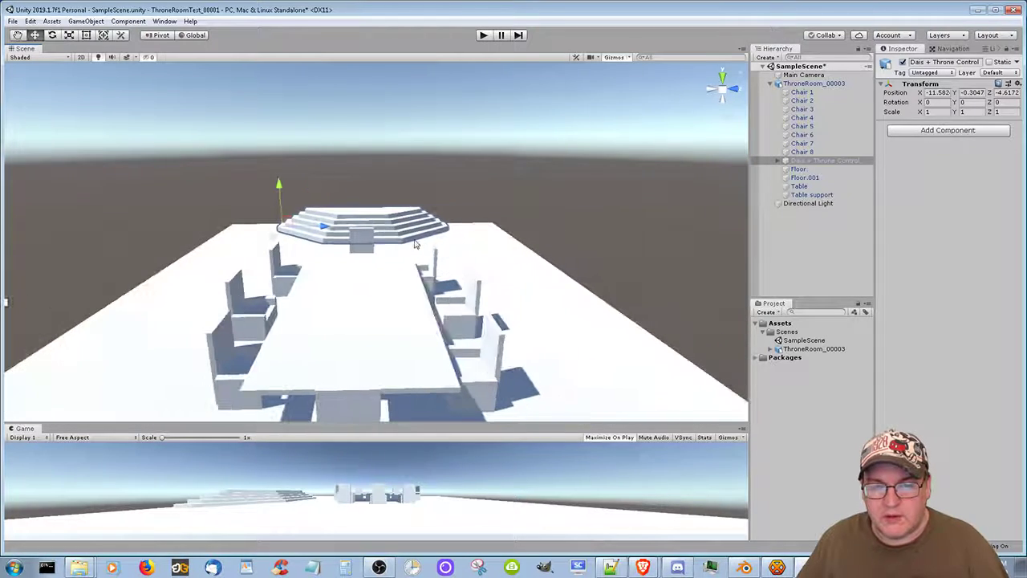
scroll(406, 247, up, 6)
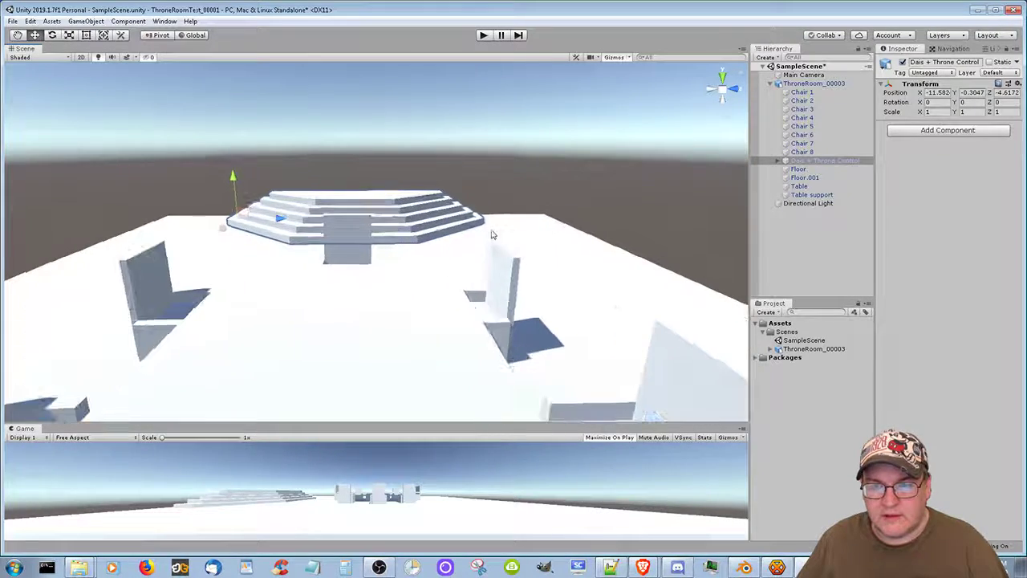
Expand Dais + Throne Control and its Throne Parent child to show the two throne objects
click(783, 161)
click(784, 161)
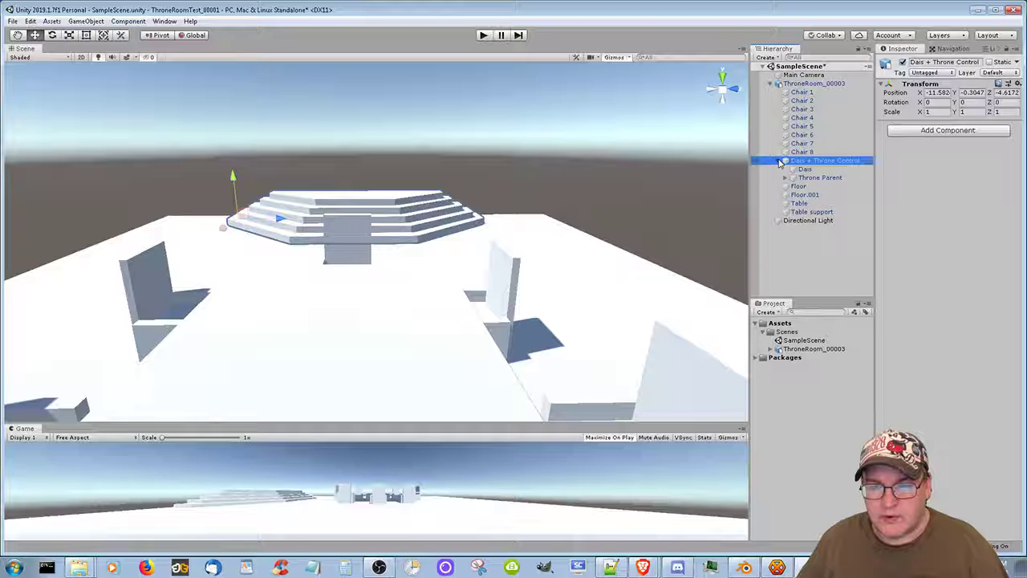
click(786, 177)
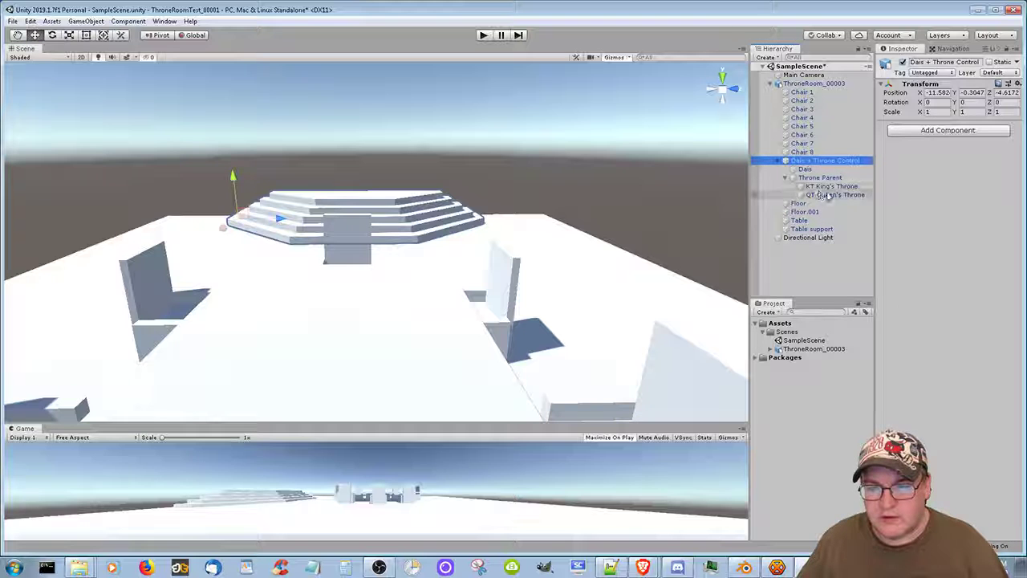
Try raising KT King's Throne to a Y position of 1.84, and undo the move
click(829, 187)
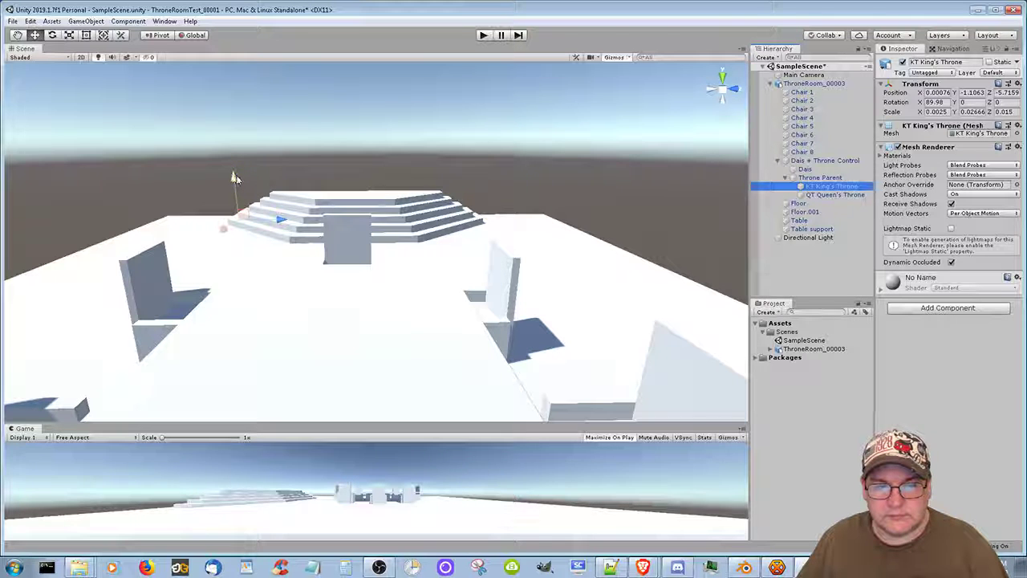
drag(234, 177, 273, 108)
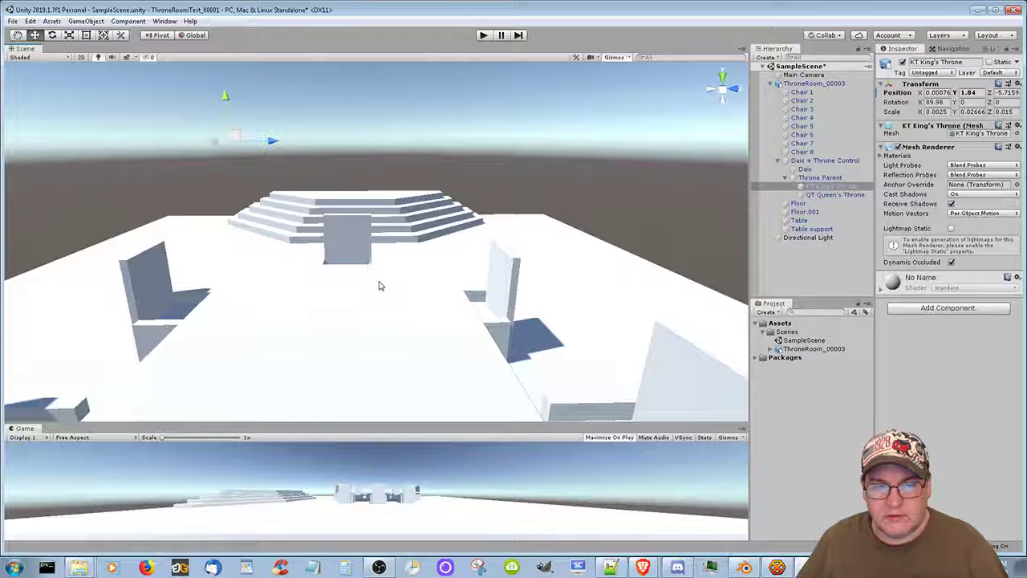
key(ctrl+z)
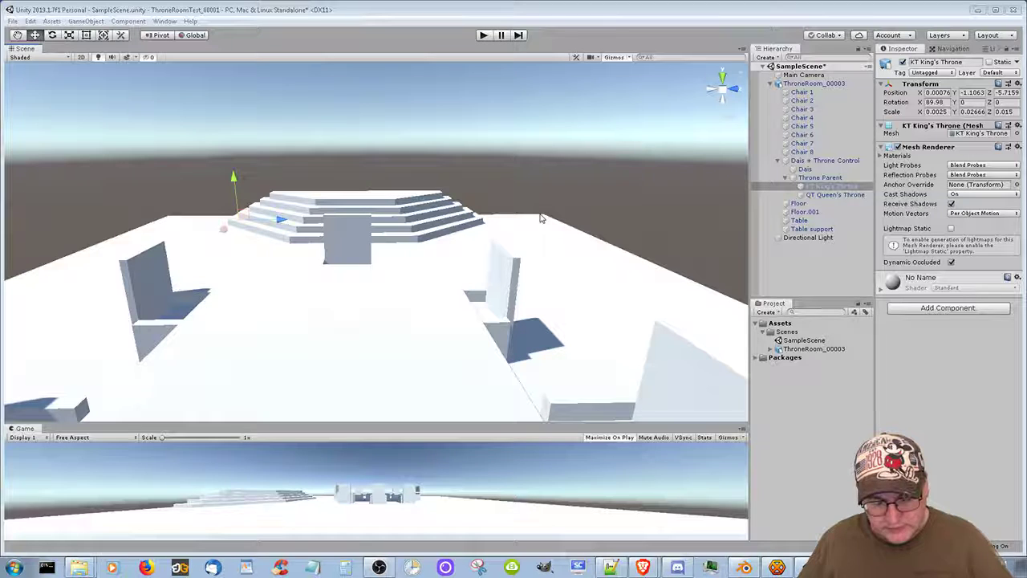
Save SampleScene
click(833, 68)
key(ctrl+s)
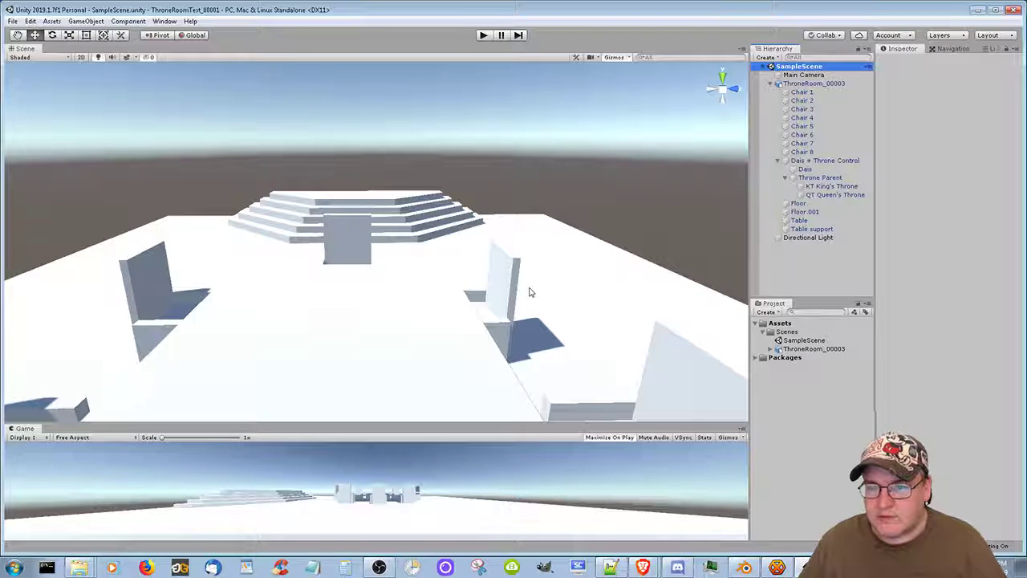
Try to move KT King's Throne out of Throne Parent to sit directly under ThroneRoom_00003
click(837, 187)
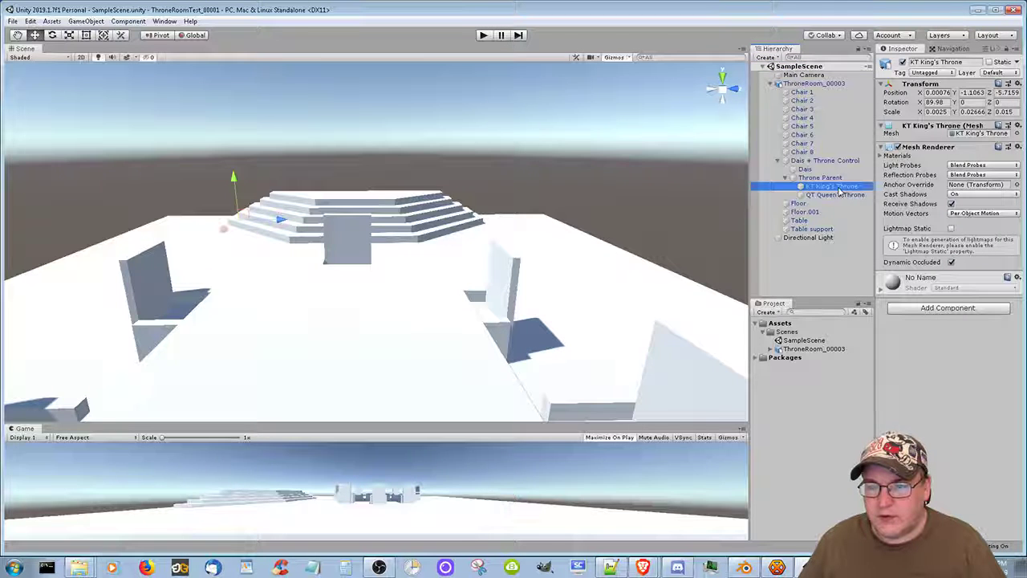
drag(841, 191, 831, 87)
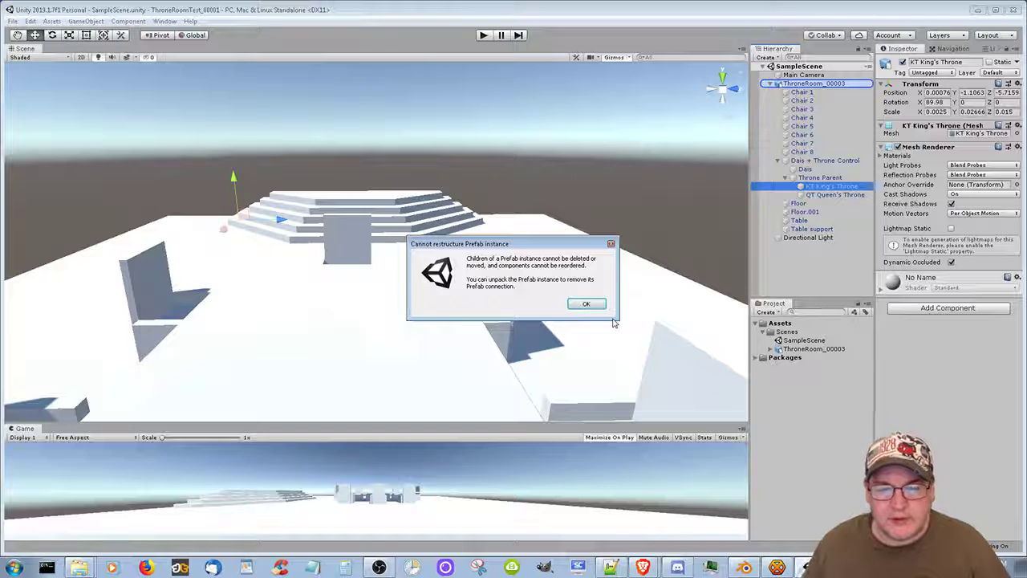
click(586, 304)
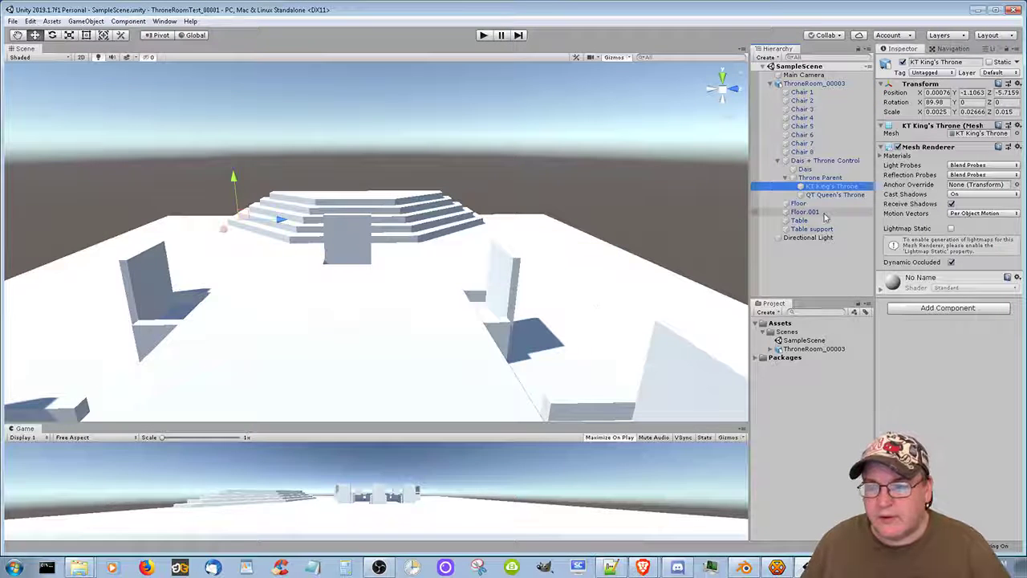
Check the dais and both thrones individually, and raise Throne Parent to a Y position of 4.1
click(814, 170)
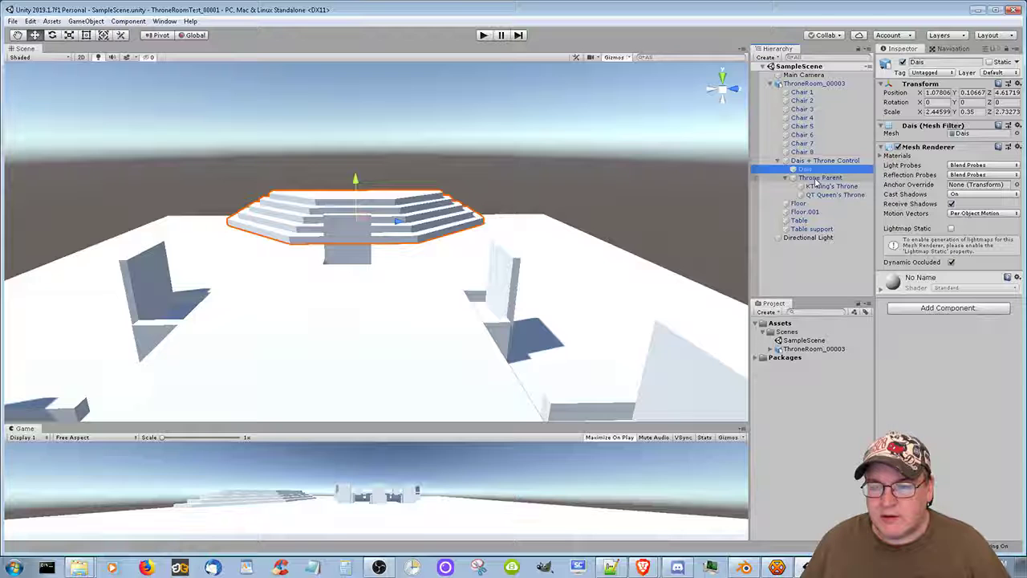
click(820, 187)
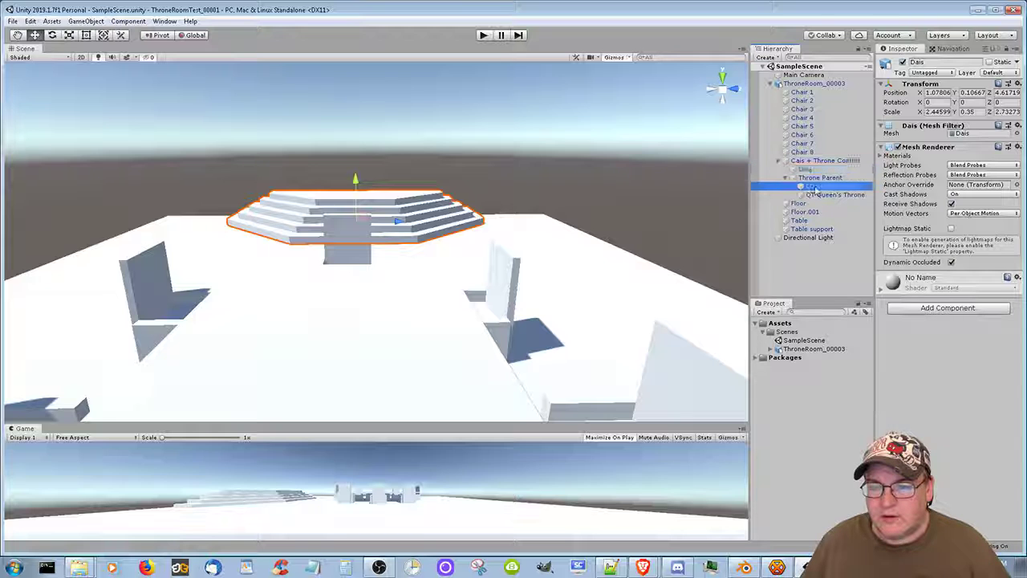
click(830, 197)
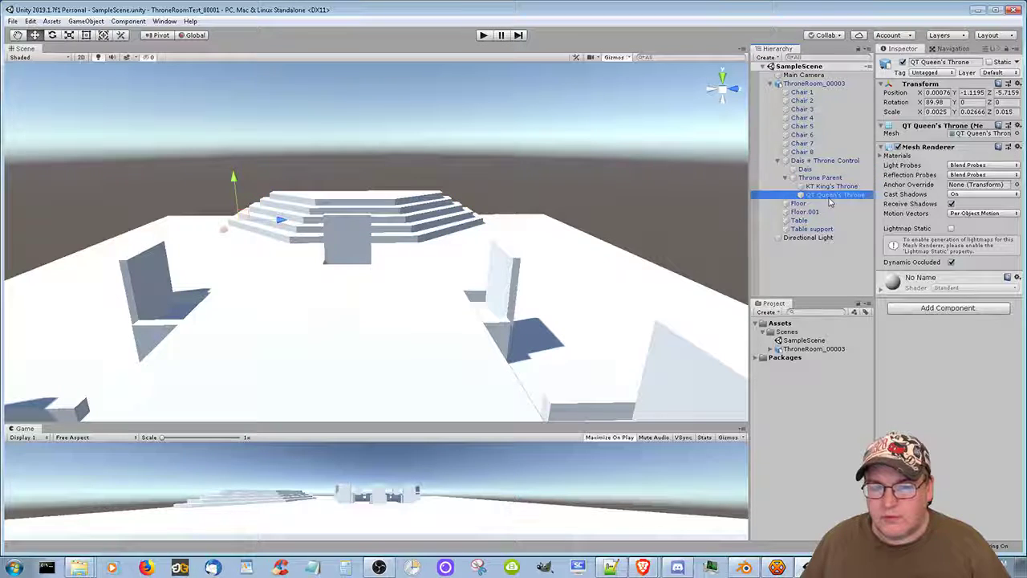
click(830, 186)
click(830, 178)
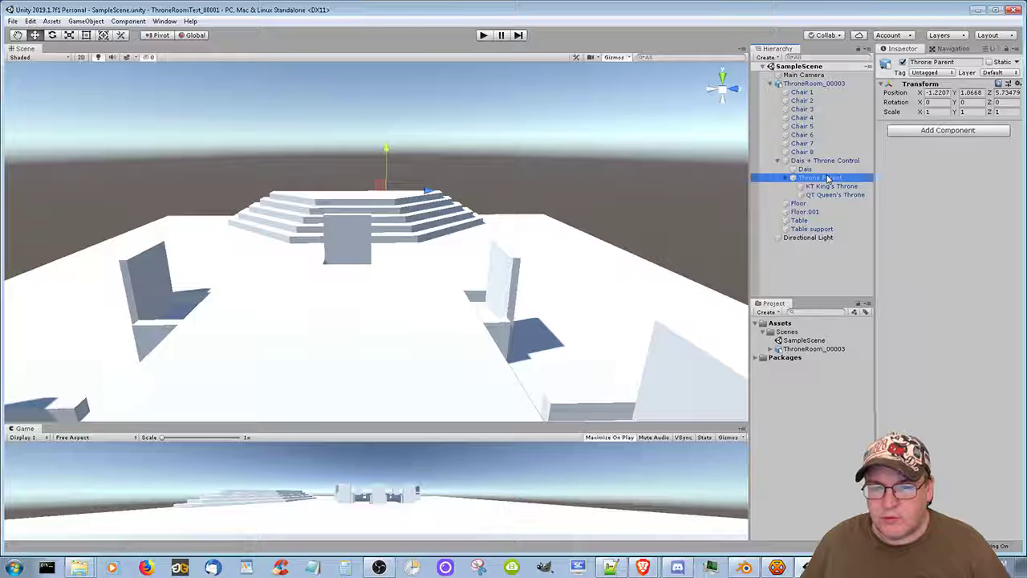
drag(388, 153, 398, 69)
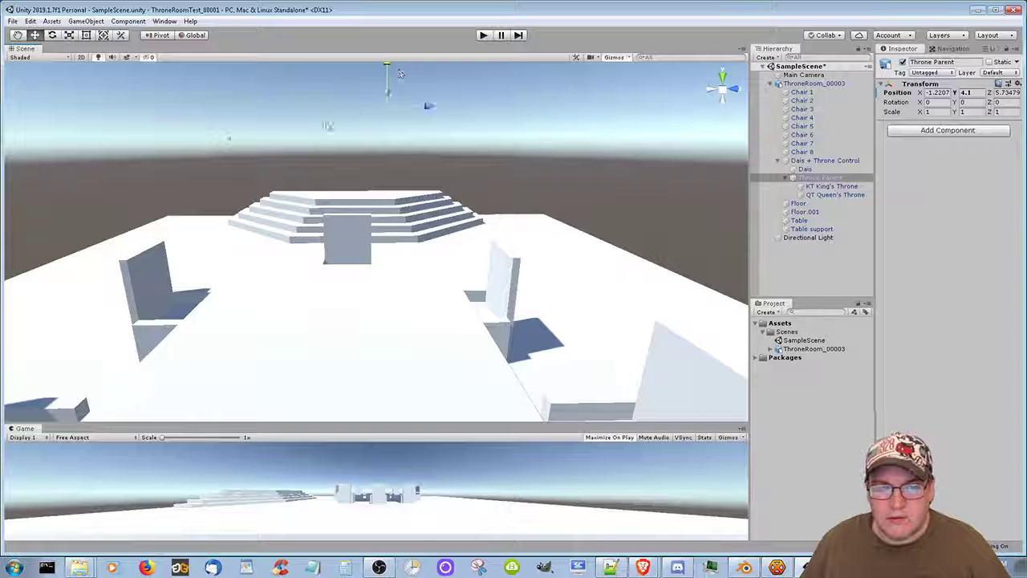
Locate both thrones in the scene and examine them up close against the dais
scroll(204, 180, up, 2)
scroll(186, 170, up, 2)
alt+right_drag(186, 169, 235, 243)
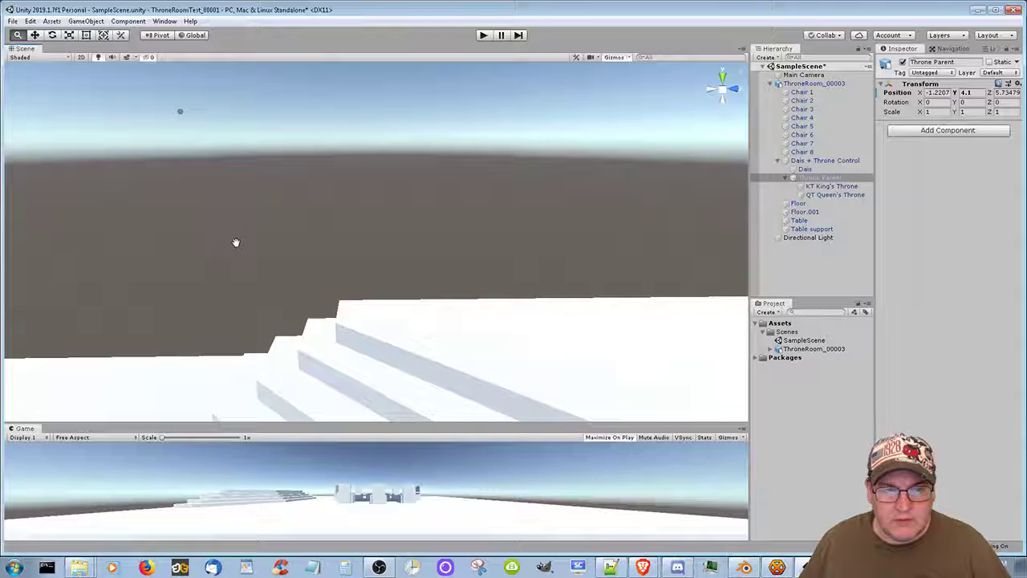
scroll(266, 197, up, 2)
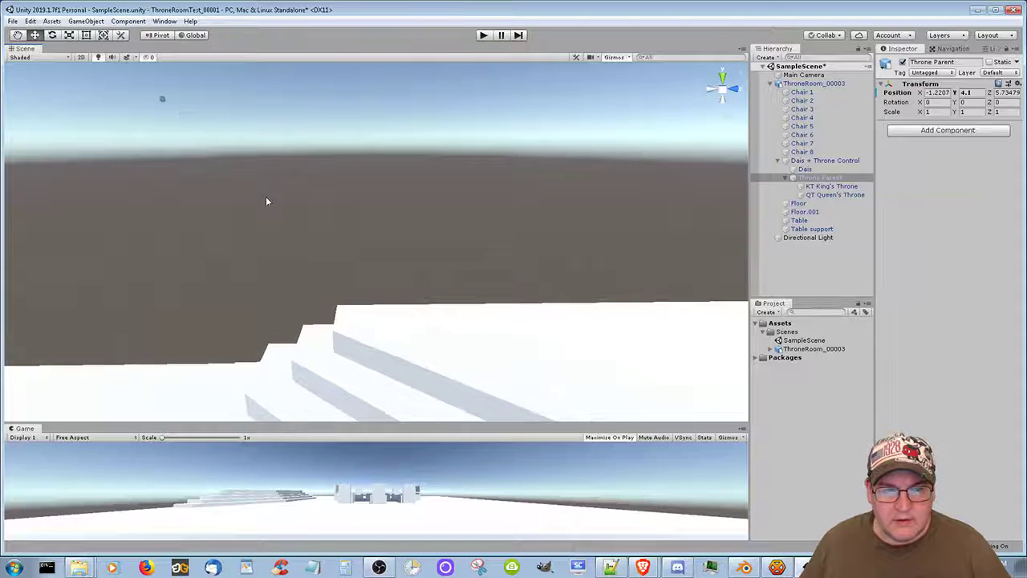
click(162, 101)
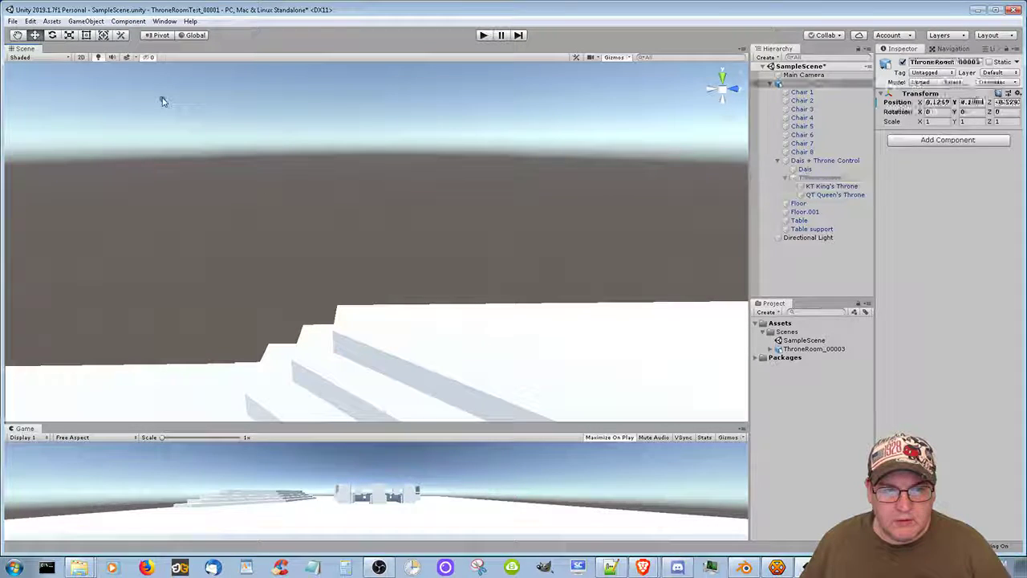
scroll(146, 145, down, 3)
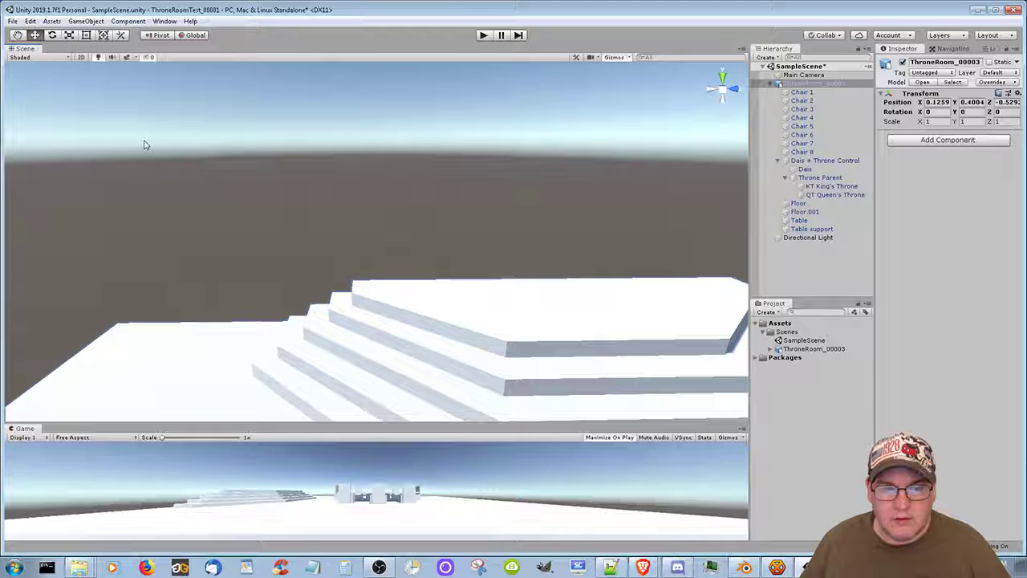
middle_drag(132, 200, 280, 245)
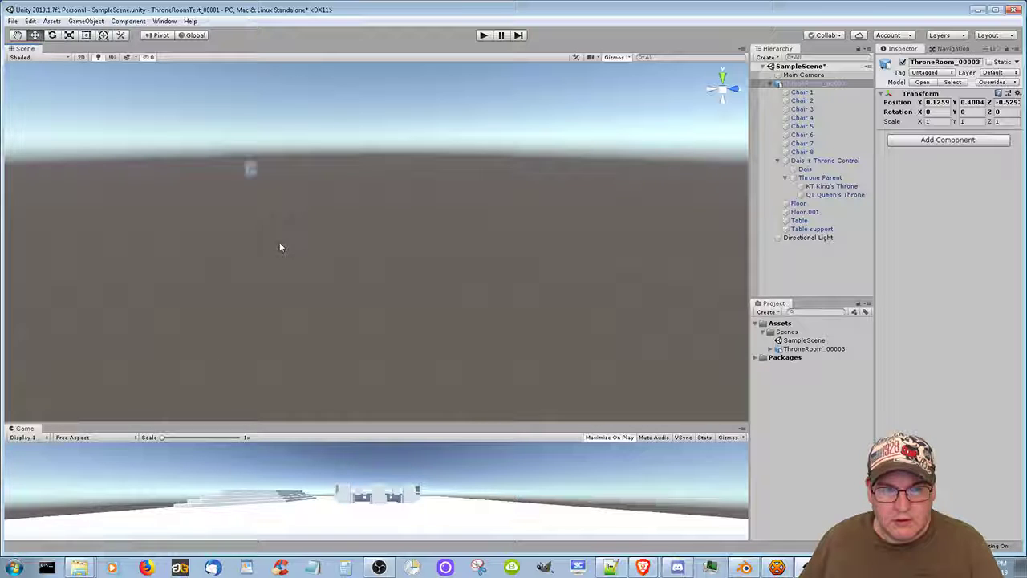
middle_drag(218, 227, 278, 255)
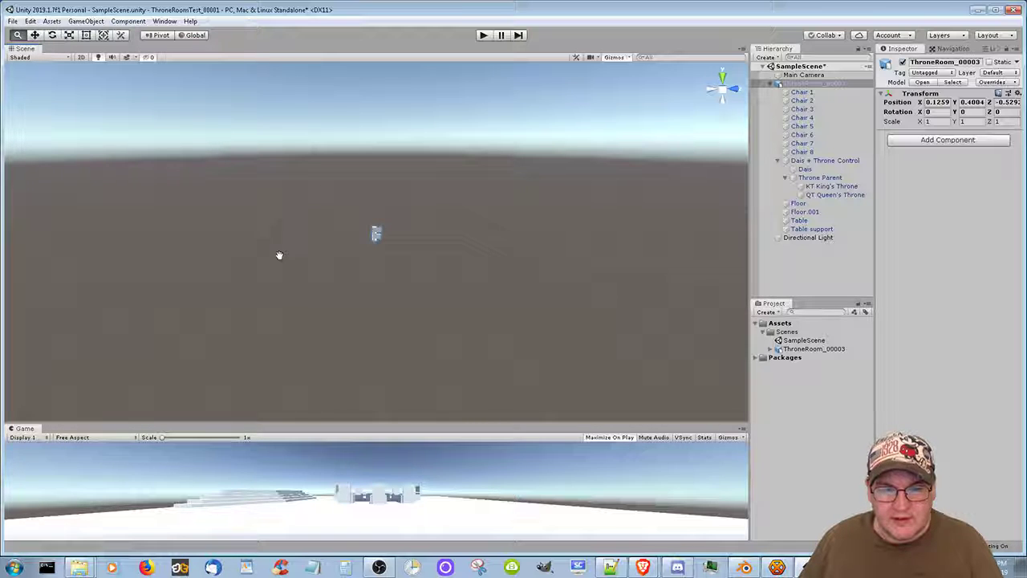
scroll(321, 273, up, 5)
scroll(317, 273, down, 3)
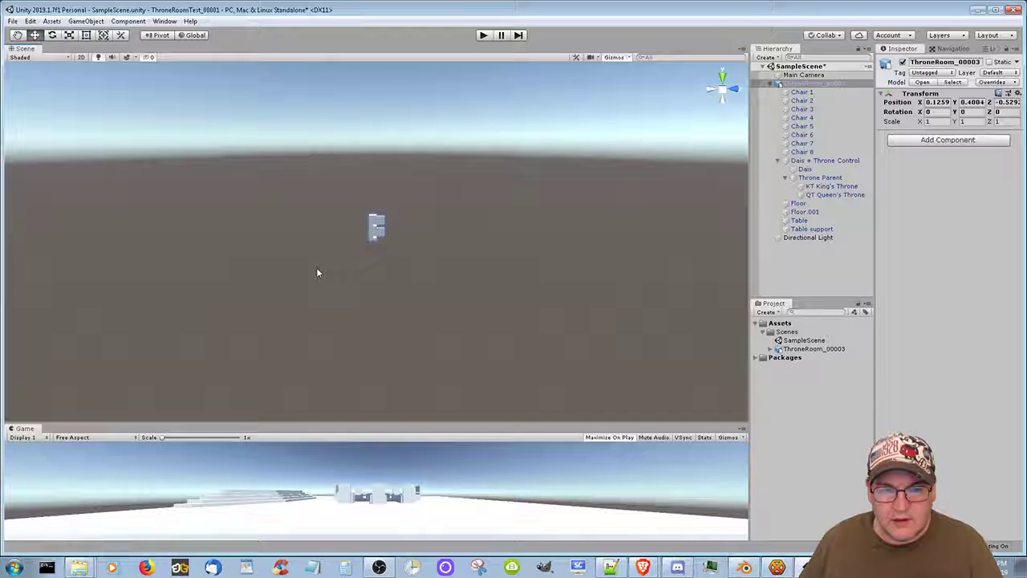
scroll(317, 273, up, 3)
scroll(401, 305, down, 3)
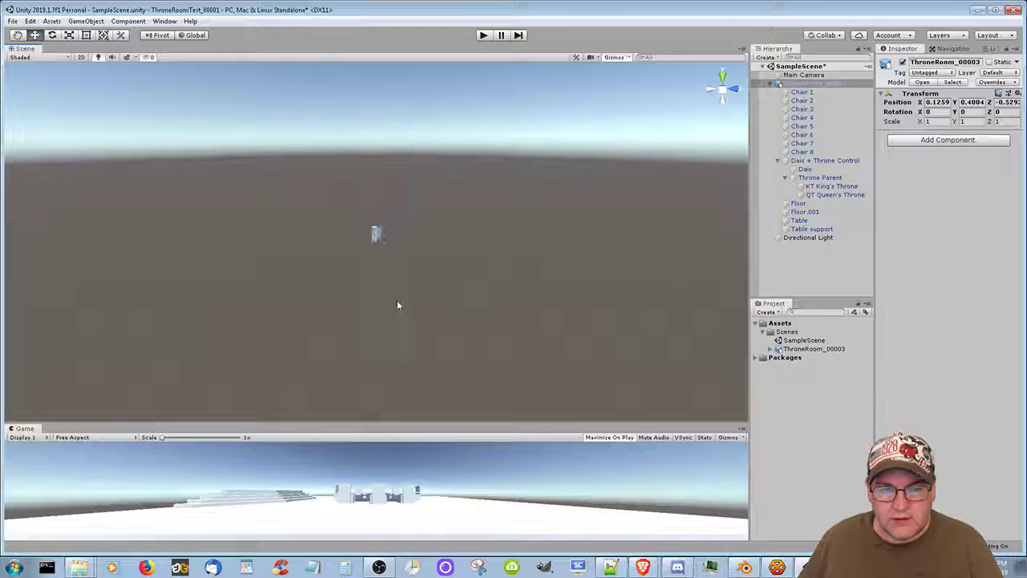
scroll(396, 299, up, 3)
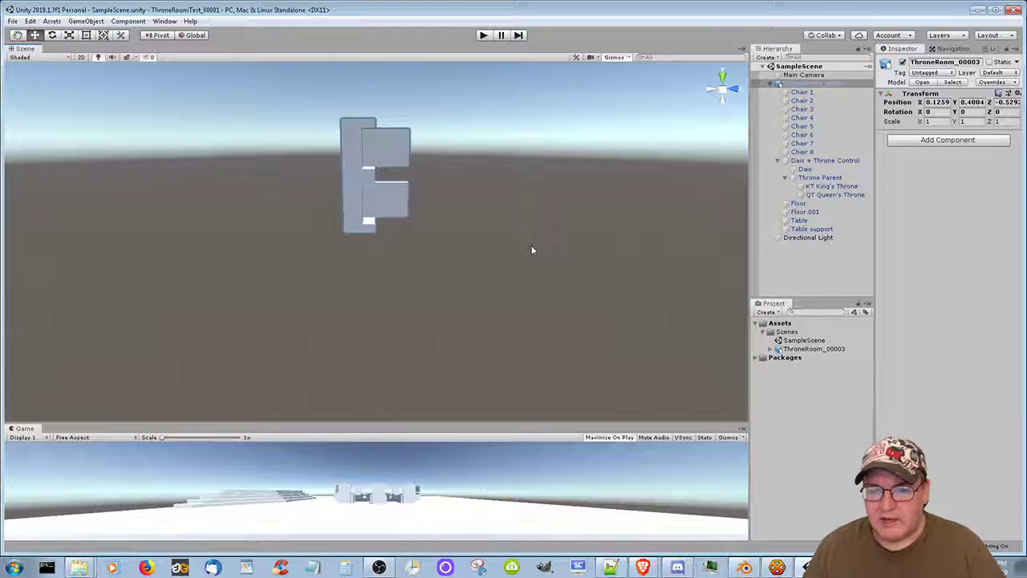
Look over the whole throne room from a distance, and close the Unity editor
scroll(531, 245, down, 10)
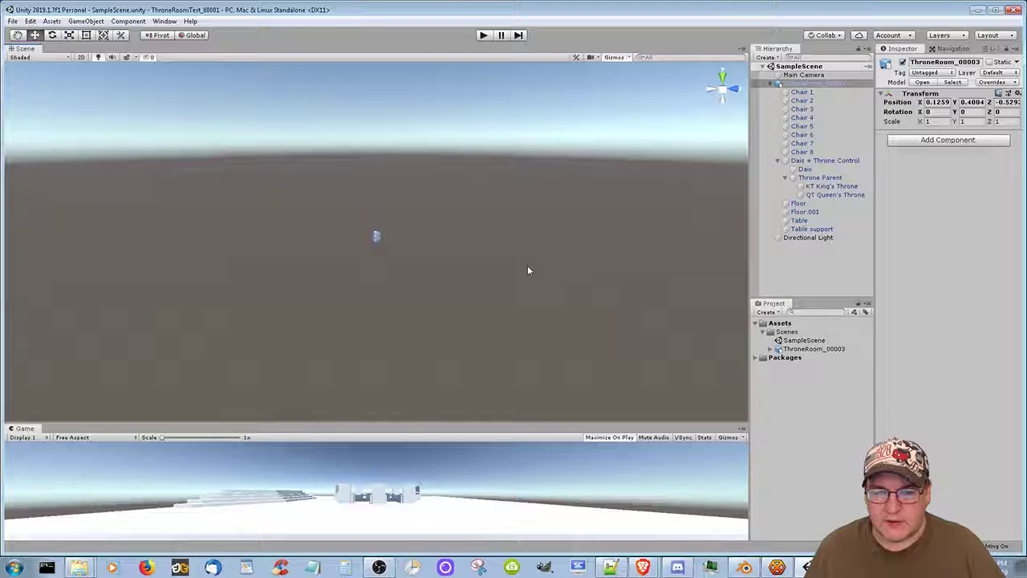
scroll(496, 281, down, 8)
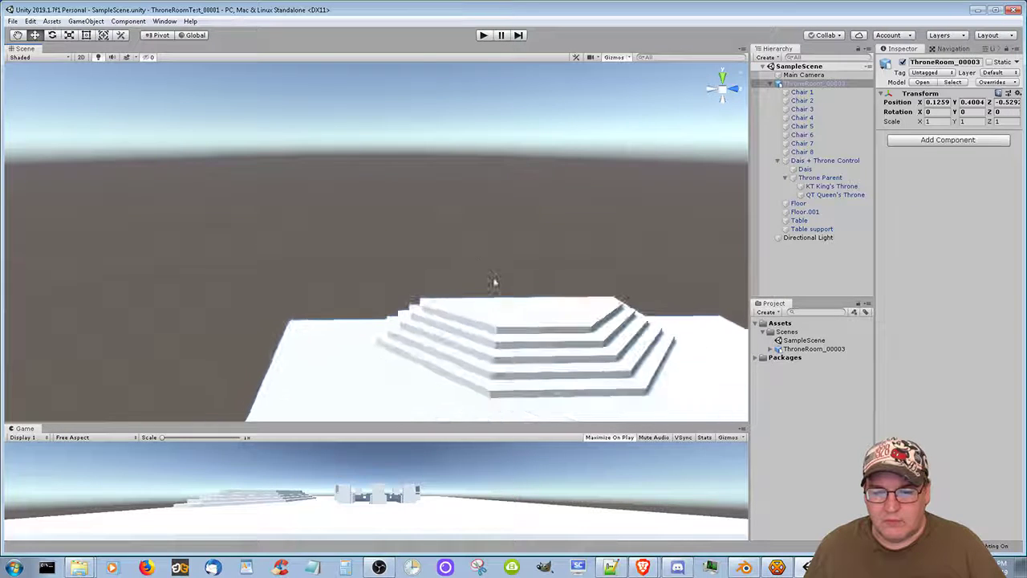
scroll(490, 281, down, 8)
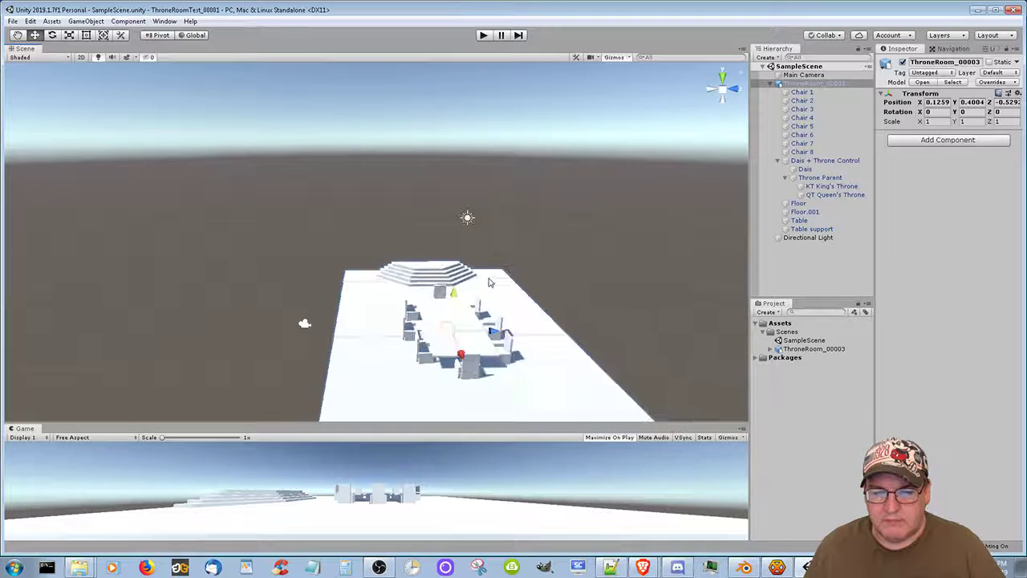
scroll(490, 281, up, 2)
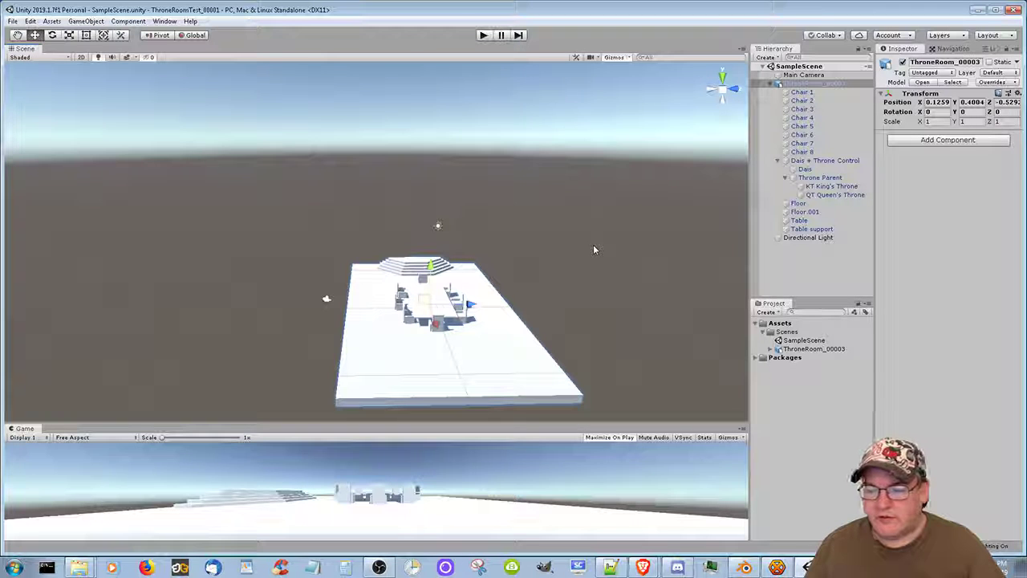
alt+right_drag(571, 277, 540, 304)
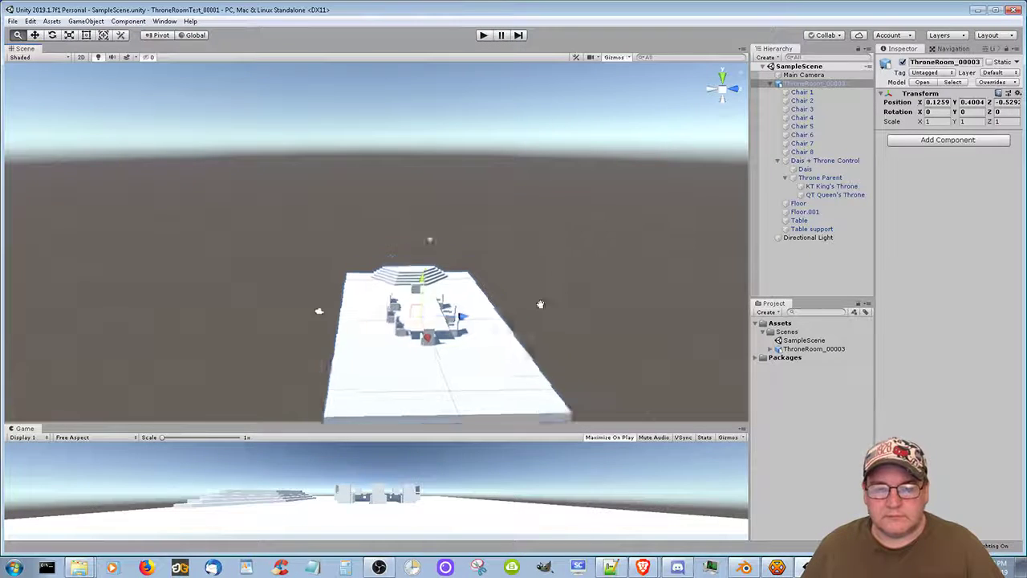
middle_drag(540, 304, 541, 274)
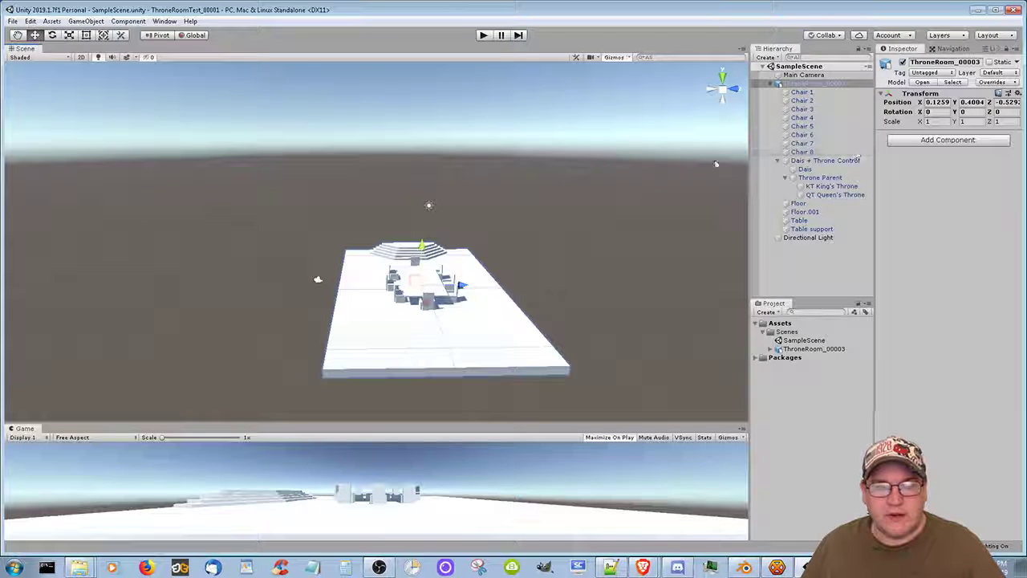
click(1016, 8)
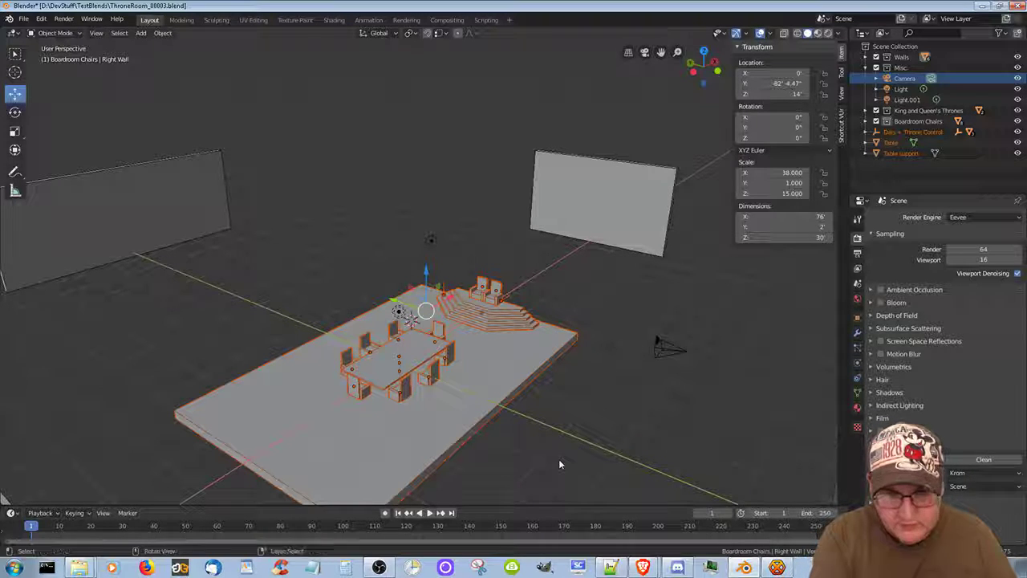
In Blender, apply all transforms to the selected throne room objects and save the blend file
key(ctrl+a)
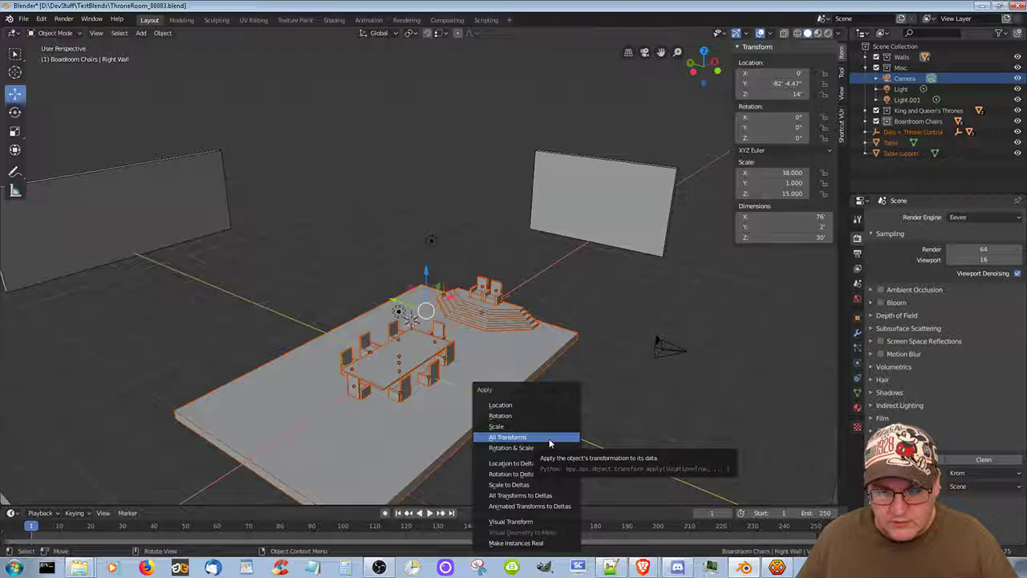
click(550, 440)
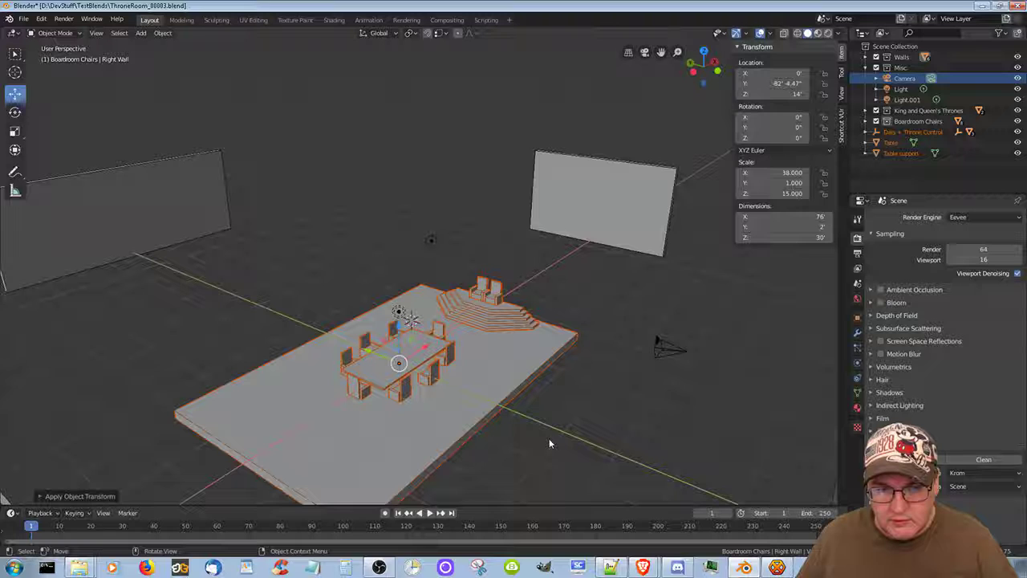
middle_drag(355, 455, 405, 451)
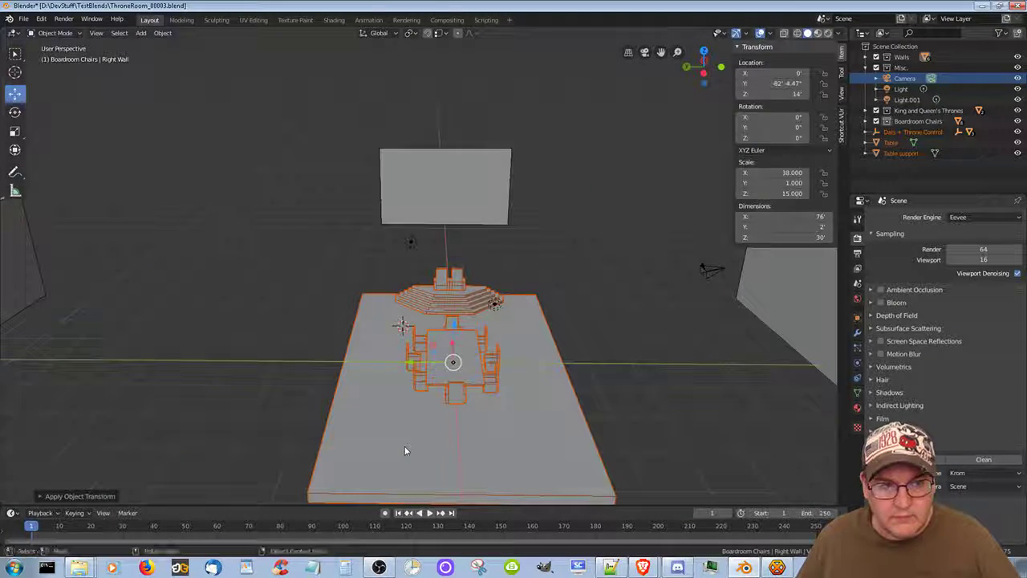
key(ctrl+s)
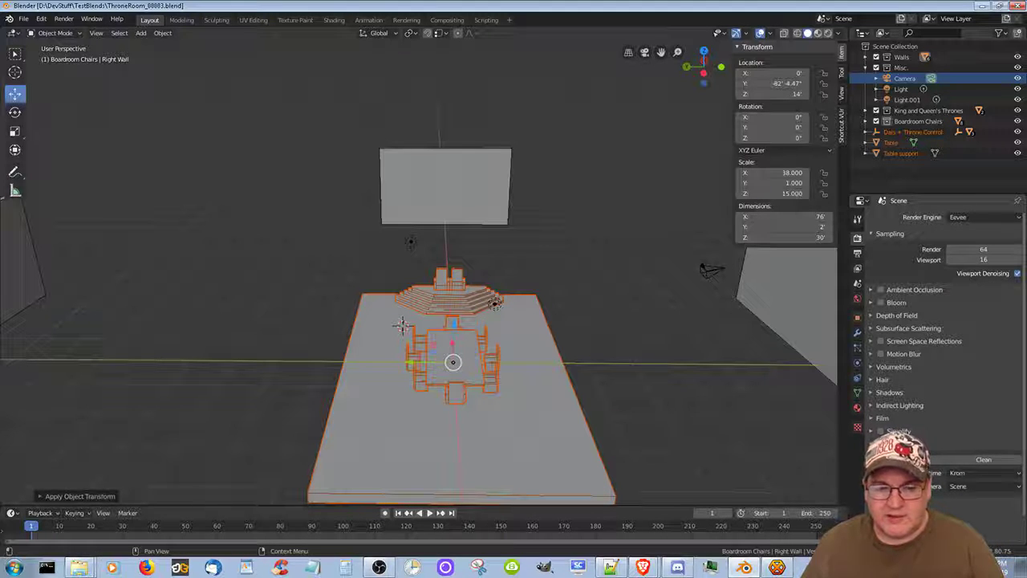
Examine the throne room model together with its surrounding walls, and close Blender
right_click(690, 351)
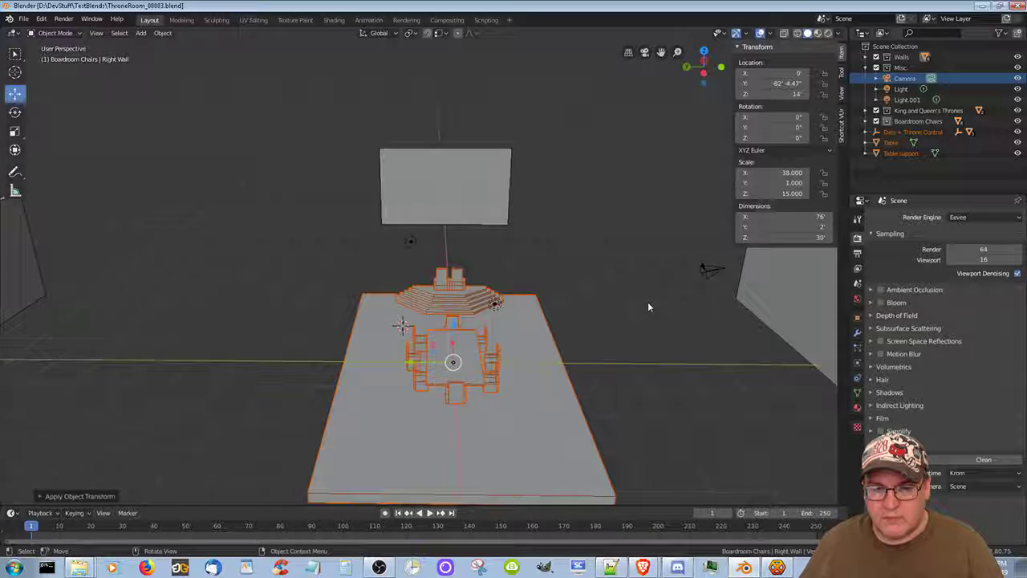
middle_drag(649, 306, 648, 303)
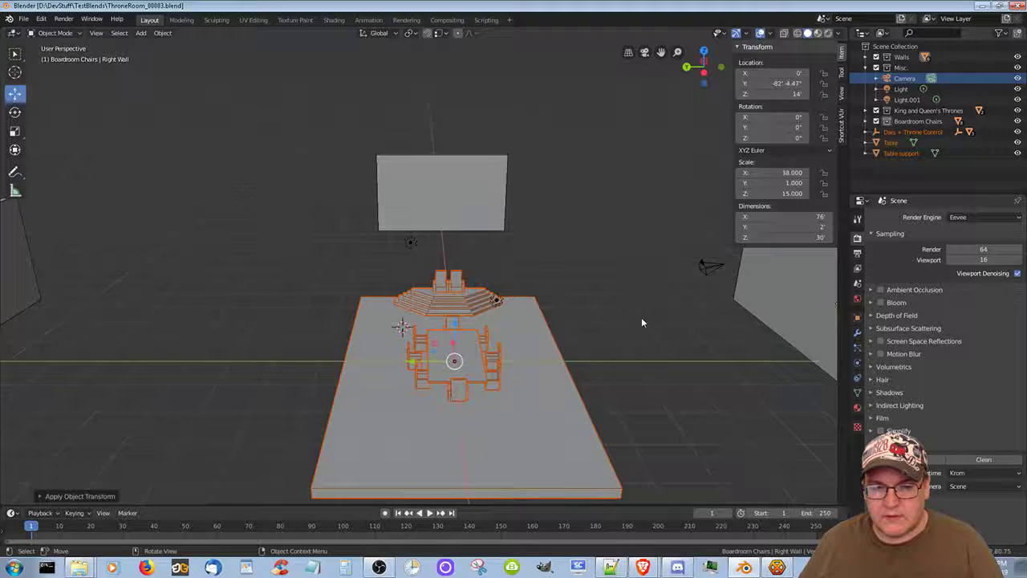
scroll(641, 318, down, 5)
scroll(641, 318, up, 3)
scroll(641, 319, down, 2)
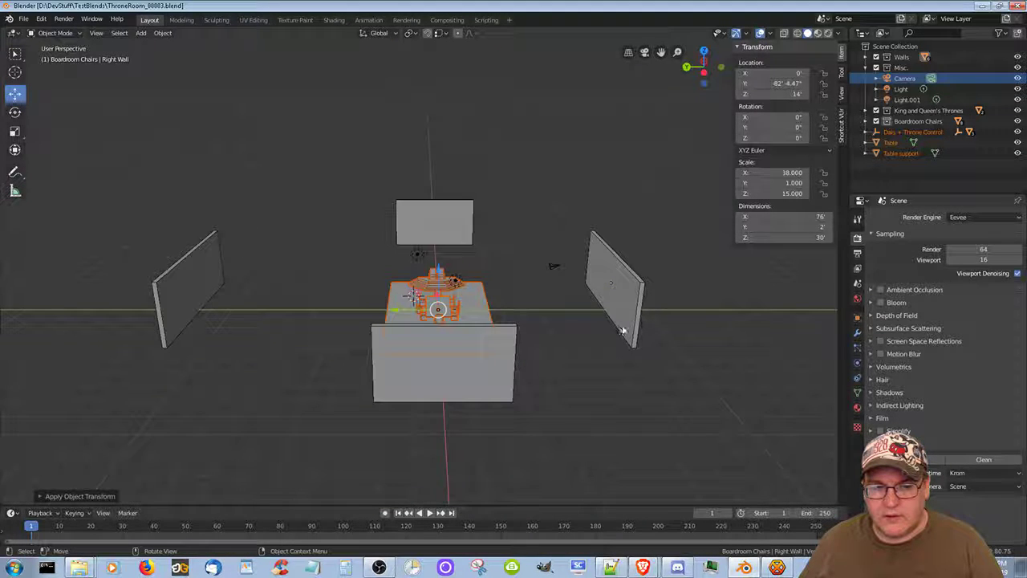
scroll(620, 329, up, 4)
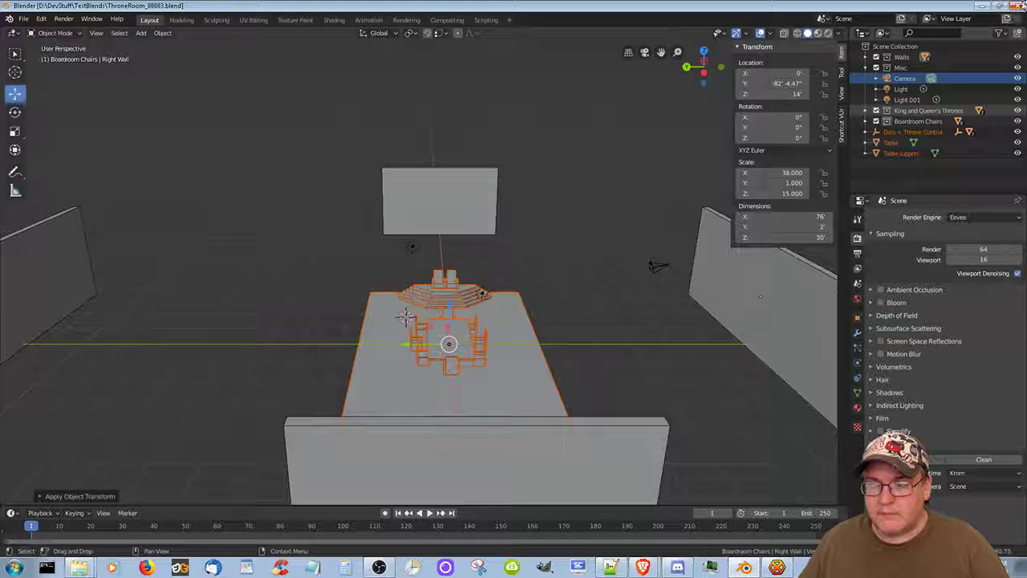
click(1020, 5)
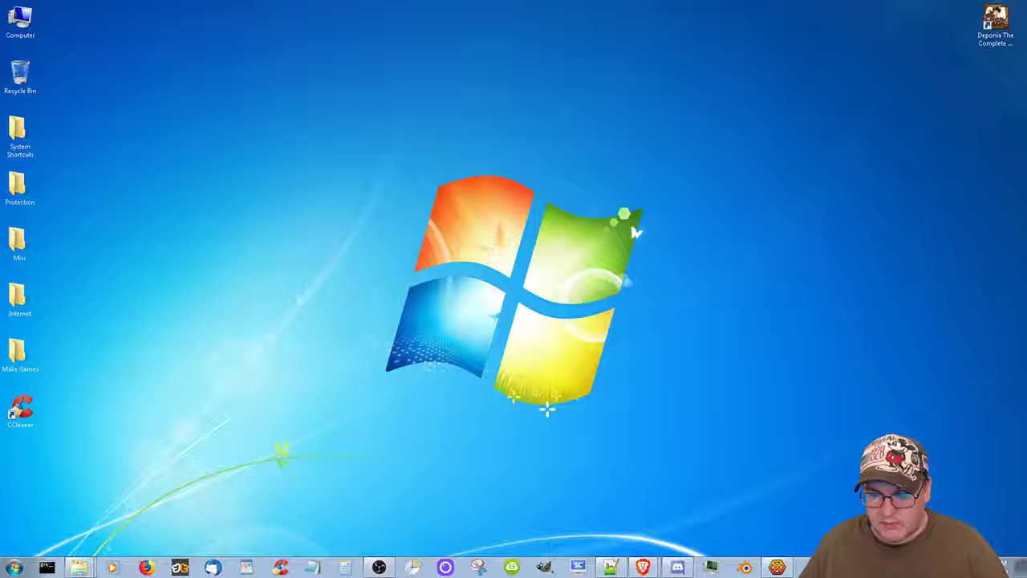
Reopen the ThroneRoomTest_00001 project from Unity Hub
click(824, 567)
click(824, 568)
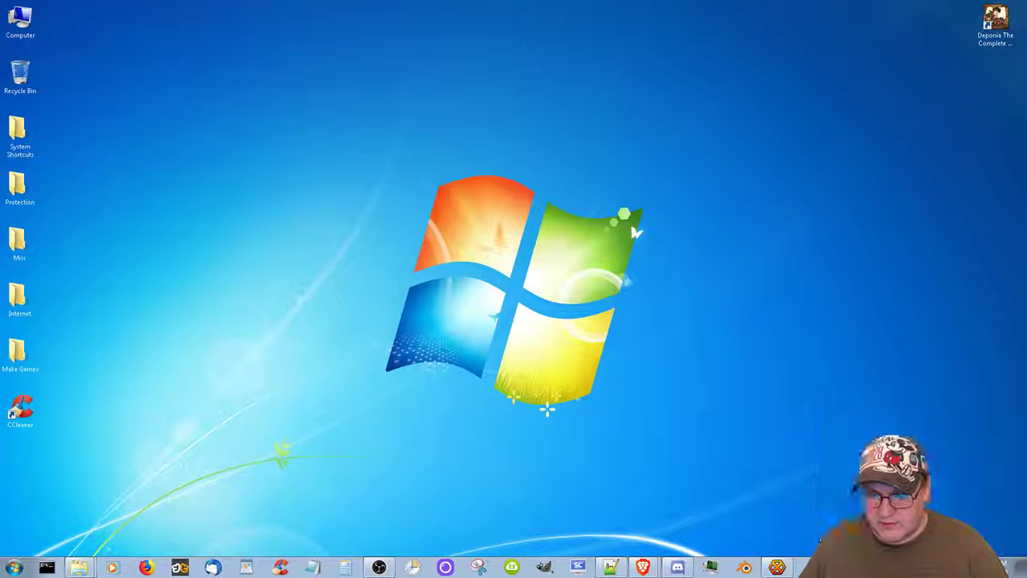
click(952, 568)
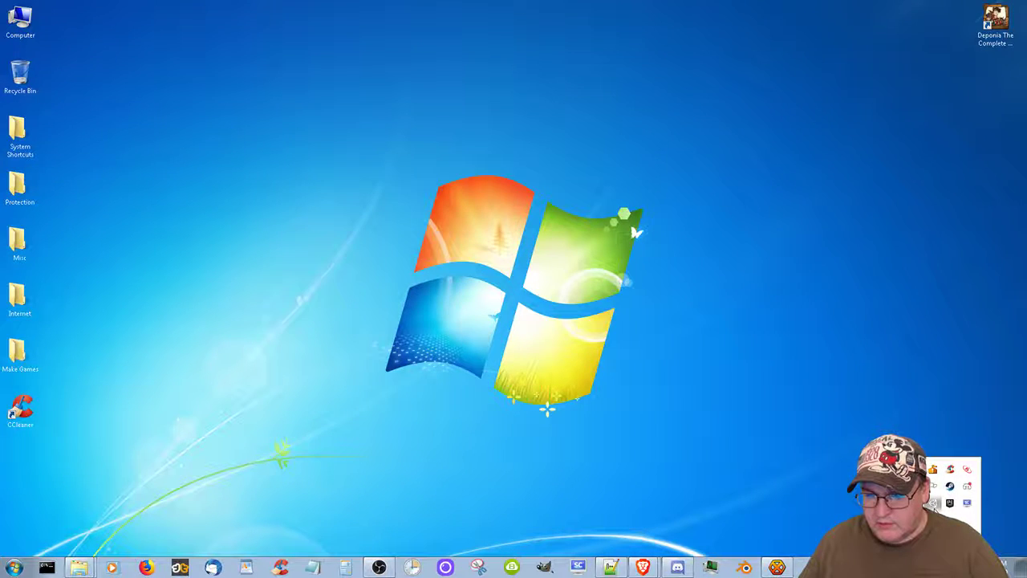
click(933, 502)
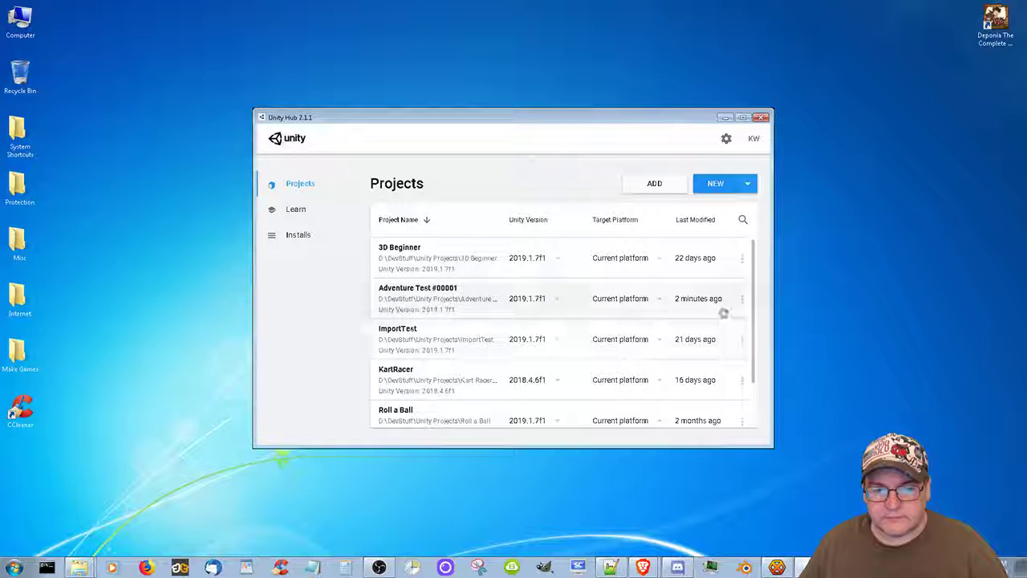
drag(753, 321, 755, 391)
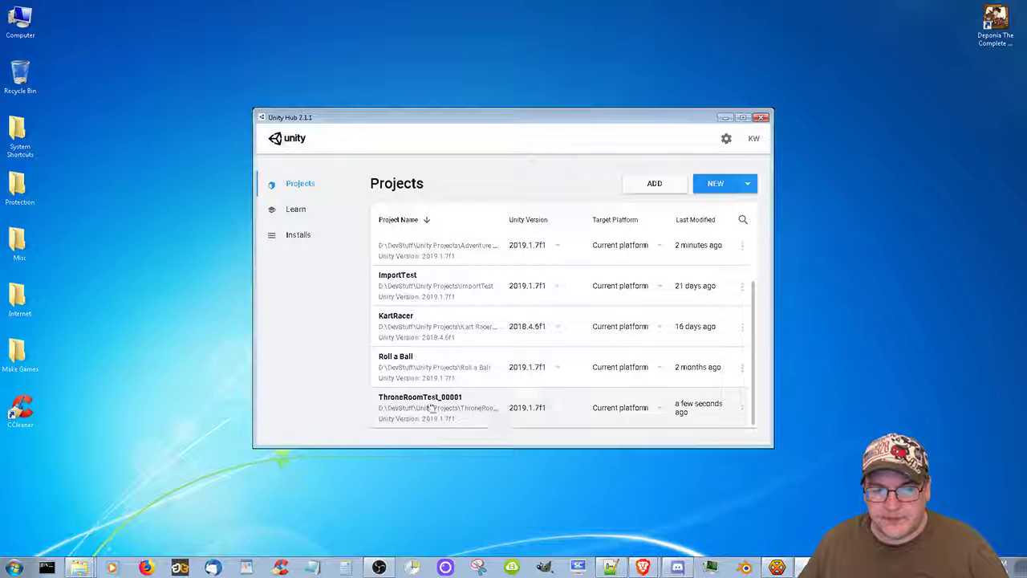
click(428, 403)
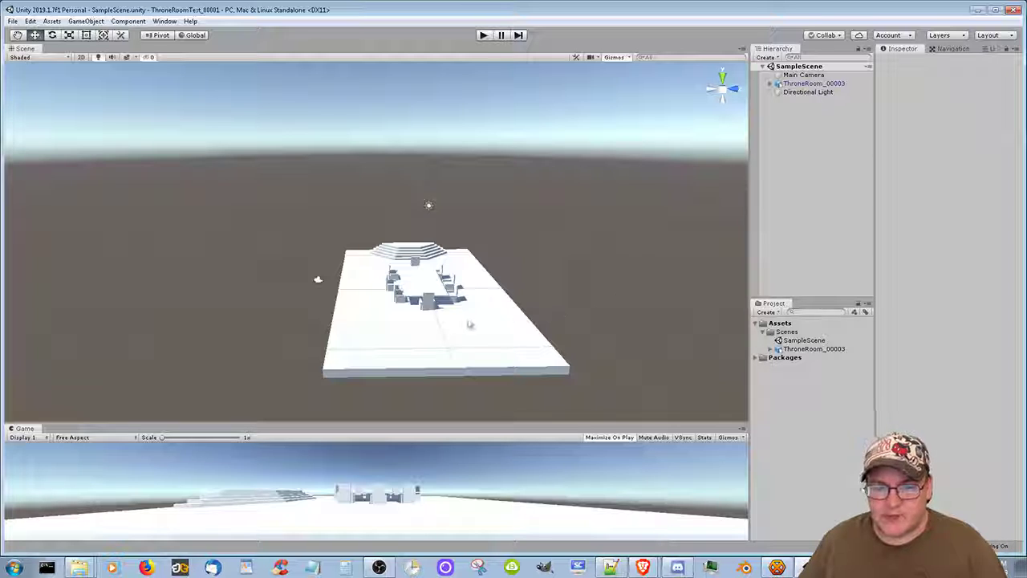
Examine the dais, table and chairs up close in the reopened sample scene
alt+drag(467, 313, 436, 332)
alt+right_drag(436, 332, 540, 319)
middle_drag(515, 285, 429, 237)
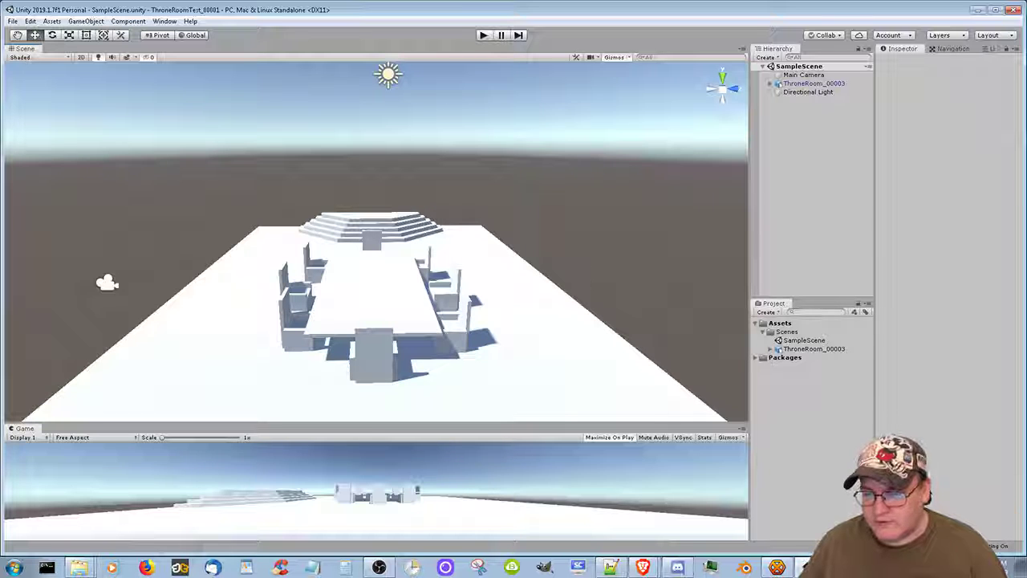
click(999, 568)
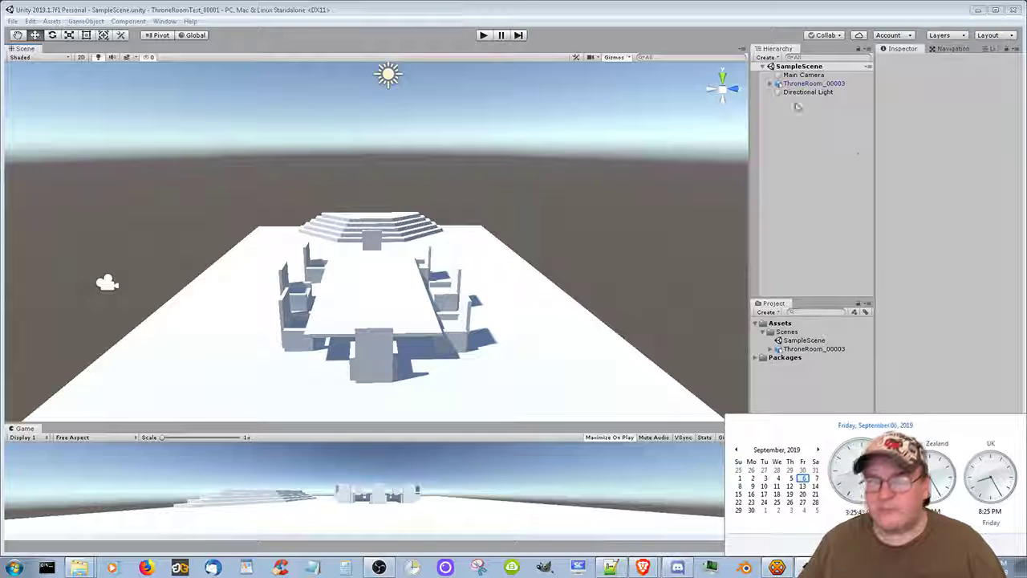
click(639, 19)
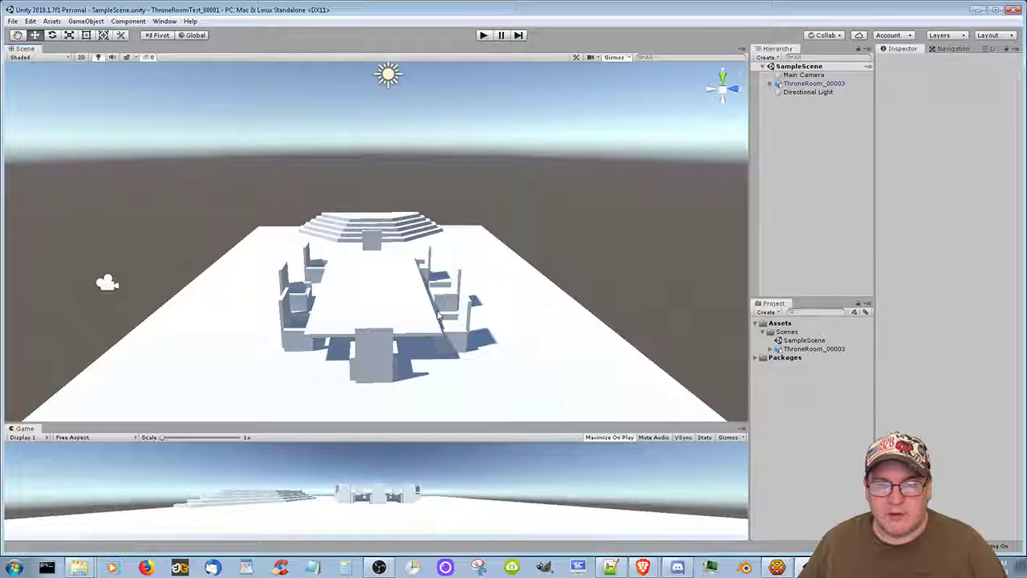